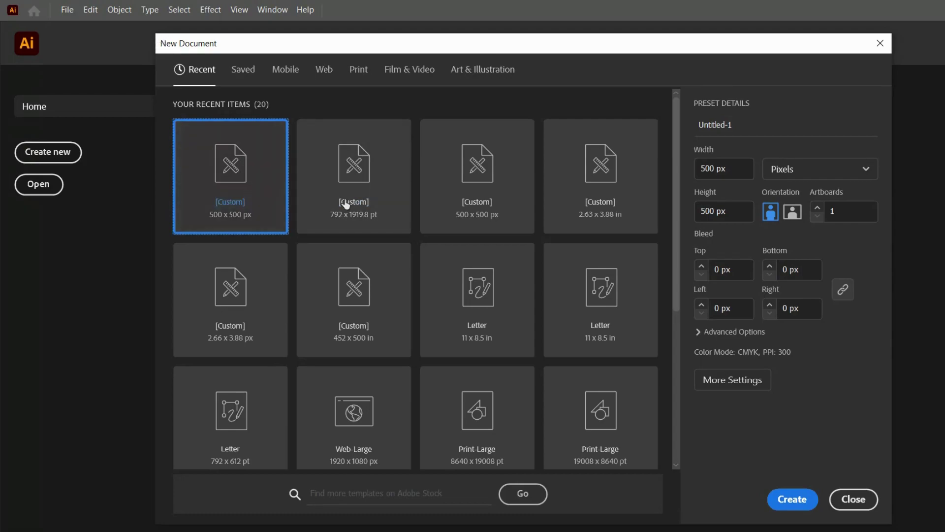
Create the new document with the custom 500 × 500 px preset.
click(790, 500)
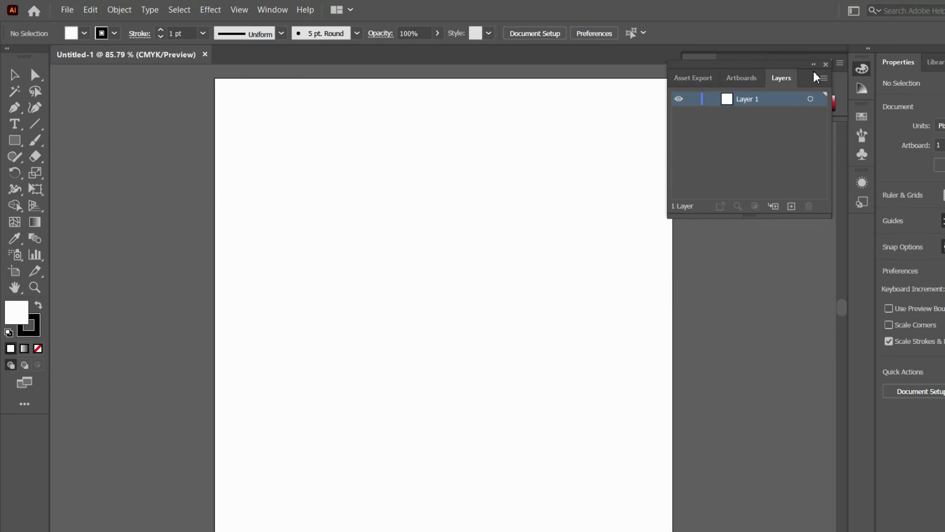
Close the floating Layers/Artboards/Asset Export panel group and switch to the Selection tool.
click(826, 64)
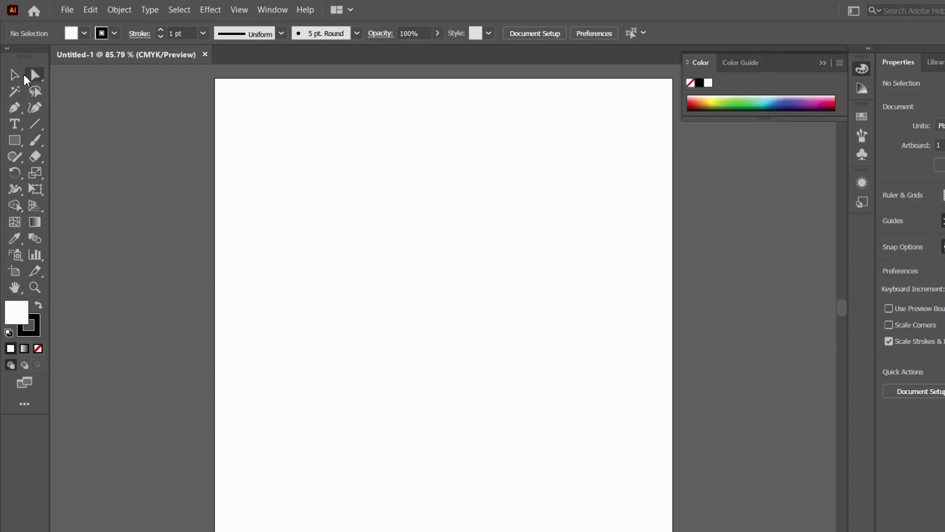
click(15, 75)
click(15, 146)
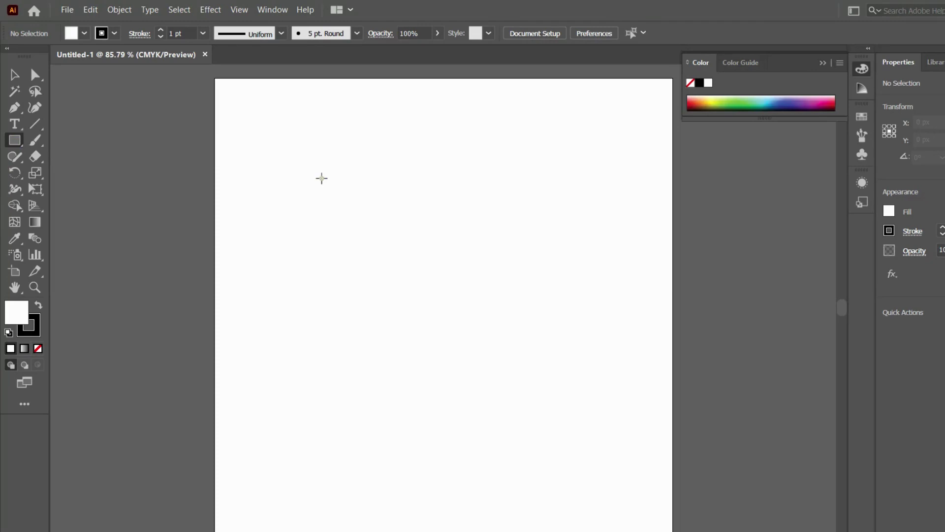
click(321, 178)
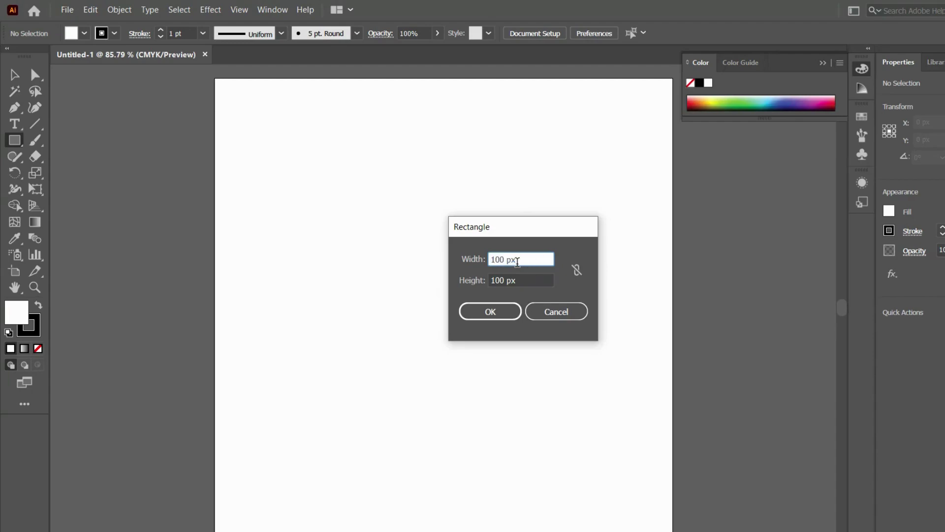
drag(517, 261, 491, 261)
key(BackSpace)
text(1)
text(00)
click(492, 312)
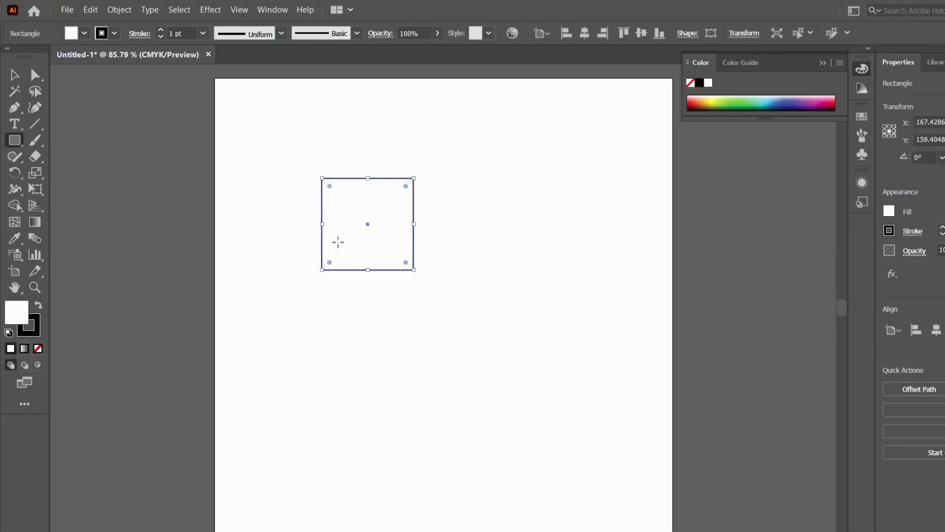
key(Delete)
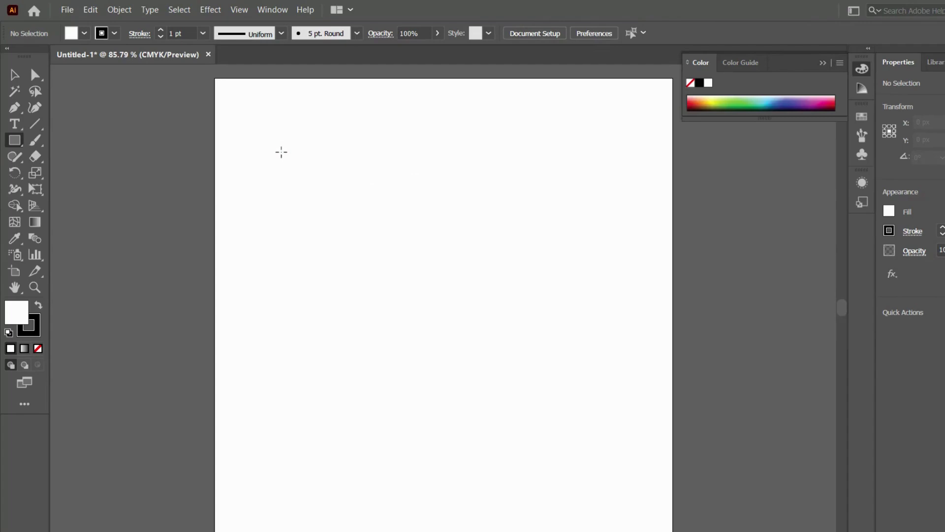
Drag out a rectangle near the artboard's top-left and shrink it to a small outlined square.
drag(281, 152, 430, 280)
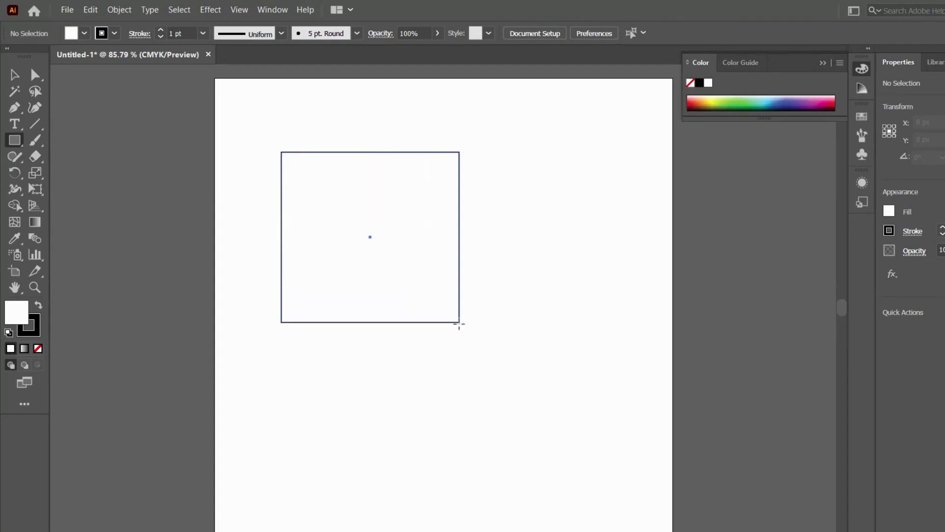
mouse_move(430, 279)
mouse_down()
mouse_move(457, 454)
mouse_move(316, 437)
mouse_move(428, 469)
mouse_move(475, 364)
mouse_move(477, 334)
mouse_move(412, 429)
mouse_move(464, 293)
mouse_move(456, 431)
mouse_move(373, 439)
mouse_move(472, 461)
mouse_move(449, 470)
mouse_move(520, 415)
mouse_move(445, 355)
mouse_move(546, 475)
mouse_move(414, 494)
mouse_move(657, 344)
mouse_move(445, 441)
mouse_move(427, 489)
mouse_move(562, 346)
mouse_move(555, 339)
mouse_move(502, 371)
mouse_move(369, 233)
mouse_move(567, 438)
mouse_move(351, 219)
mouse_move(368, 187)
mouse_move(380, 335)
mouse_move(524, 268)
mouse_move(450, 401)
mouse_move(434, 332)
mouse_move(382, 281)
mouse_move(369, 238)
mouse_move(327, 196)
mouse_move(540, 408)
mouse_move(346, 214)
mouse_move(538, 436)
mouse_move(295, 194)
mouse_move(385, 261)
mouse_move(562, 433)
mouse_move(352, 221)
mouse_move(315, 193)
mouse_move(582, 465)
mouse_move(272, 141)
mouse_move(365, 234)
mouse_move(299, 180)
mouse_up()
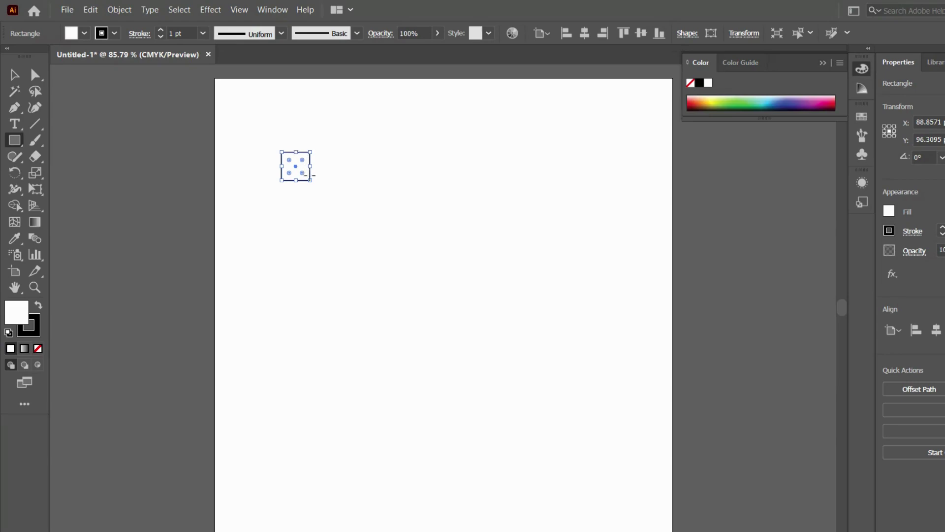
Resize and rotate the square with its bounding-box handles, ending at roughly W 42 × H 38 px.
drag(296, 180, 299, 213)
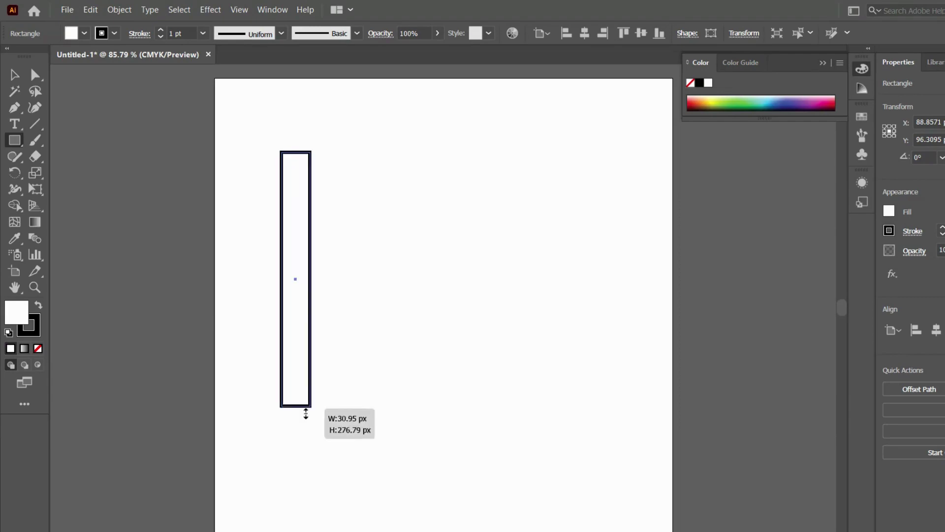
mouse_move(301, 268)
mouse_down()
mouse_move(291, 205)
mouse_move(342, 180)
mouse_up()
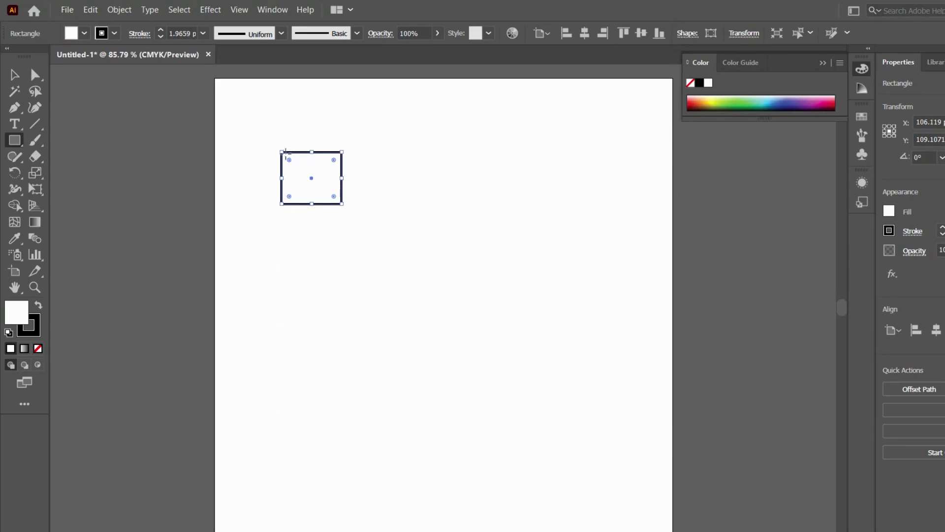
drag(281, 152, 244, 118)
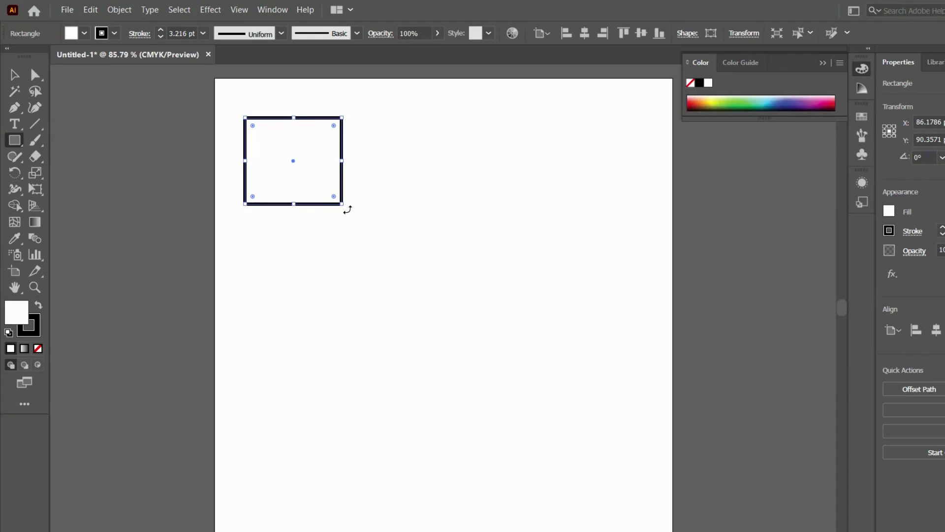
mouse_move(348, 210)
mouse_down()
mouse_move(250, 210)
mouse_move(488, 205)
mouse_move(380, 232)
mouse_move(281, 200)
mouse_move(293, 39)
mouse_move(356, 133)
mouse_move(337, 175)
mouse_move(311, 101)
mouse_move(272, 152)
mouse_move(296, 162)
mouse_move(337, 147)
mouse_move(282, 161)
mouse_move(317, 182)
mouse_up()
drag(343, 209, 284, 159)
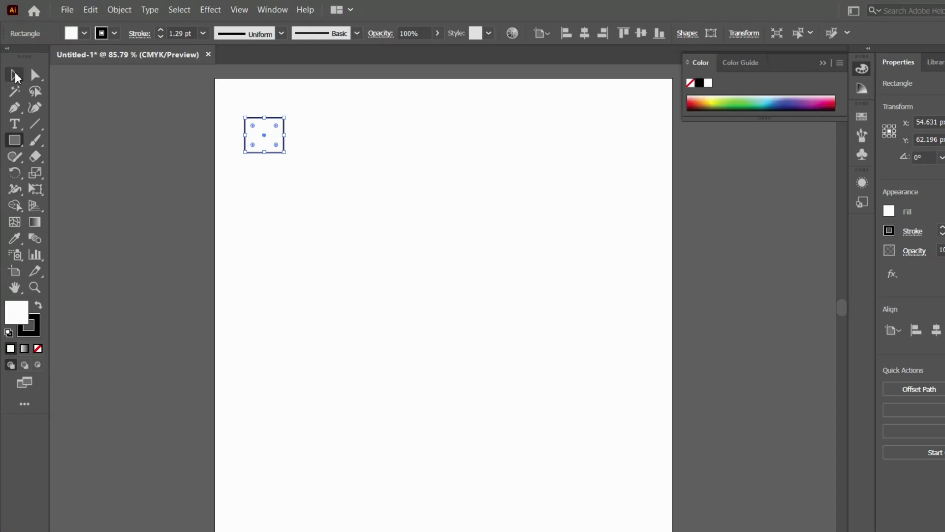
Alt-drag a copy of the rectangle and drop it near the middle of the artboard.
click(14, 74)
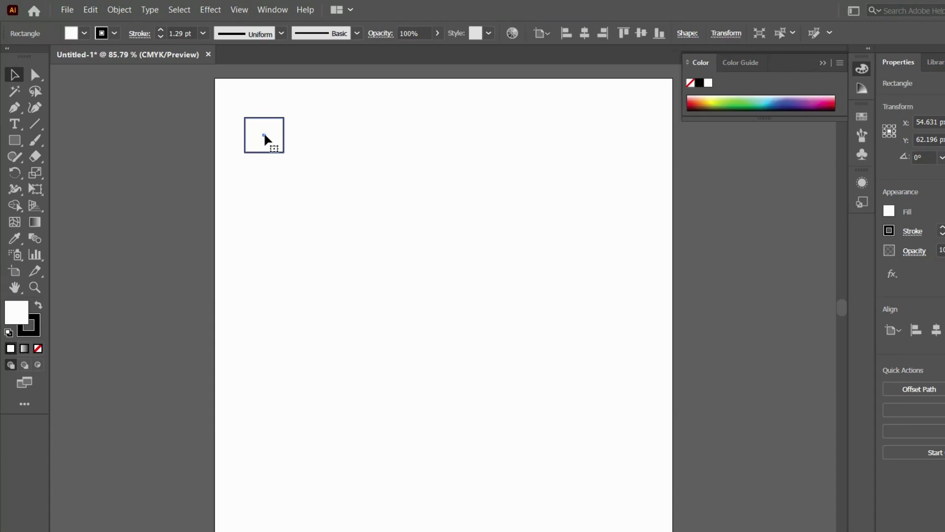
drag(265, 134, 317, 135)
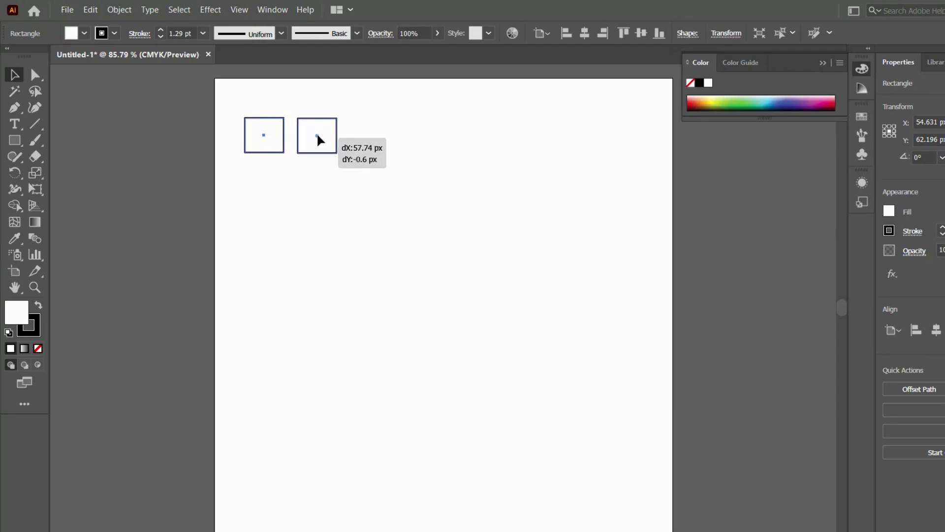
drag(317, 135, 312, 140)
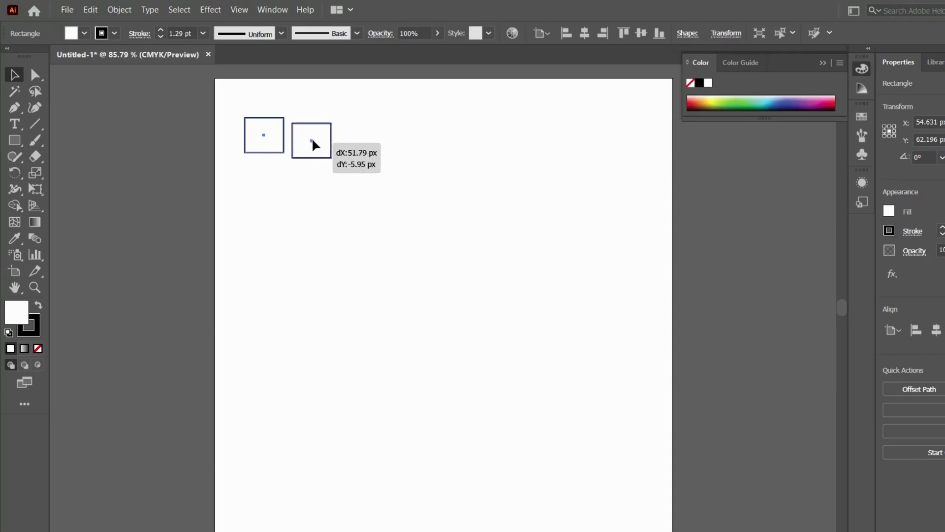
mouse_move(312, 141)
mouse_down()
mouse_move(274, 130)
mouse_move(304, 129)
mouse_move(306, 142)
mouse_move(358, 136)
mouse_move(306, 129)
mouse_move(308, 144)
mouse_move(298, 131)
mouse_move(373, 135)
mouse_move(303, 141)
mouse_move(491, 150)
mouse_move(315, 153)
mouse_move(416, 162)
mouse_move(428, 162)
mouse_move(278, 151)
mouse_move(265, 175)
mouse_move(267, 242)
mouse_move(266, 151)
mouse_move(265, 197)
mouse_move(282, 198)
mouse_move(243, 200)
mouse_move(418, 281)
mouse_move(338, 215)
mouse_move(304, 140)
mouse_move(302, 167)
mouse_move(263, 140)
mouse_up()
key(alt+shift)
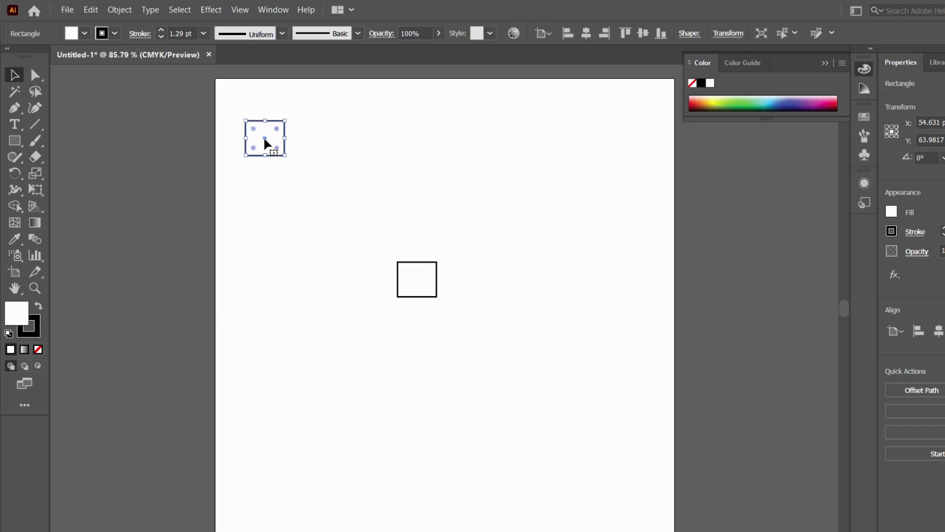
Undo the extra copy and drag the rectangle back up to the artboard's top-left.
key(ctrl+z)
key(ctrl+z)
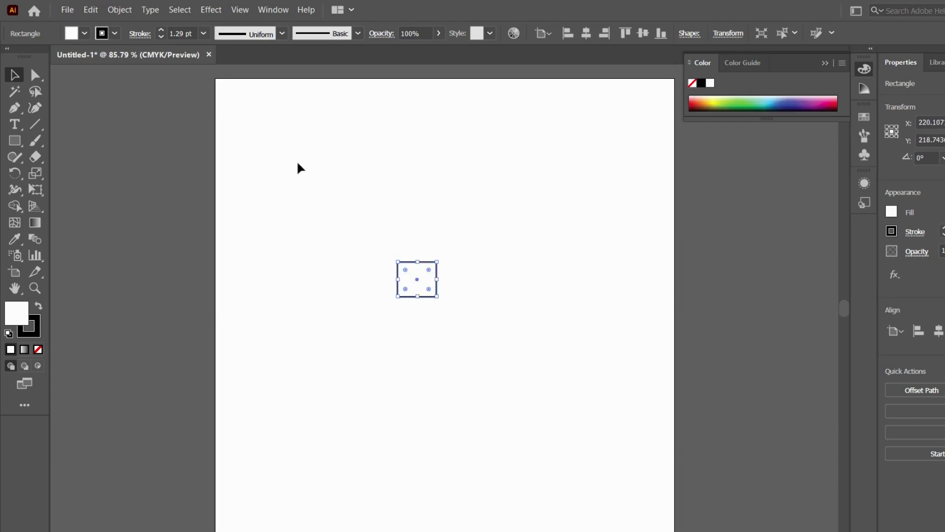
mouse_move(415, 279)
mouse_down()
mouse_move(252, 113)
mouse_move(254, 185)
mouse_up()
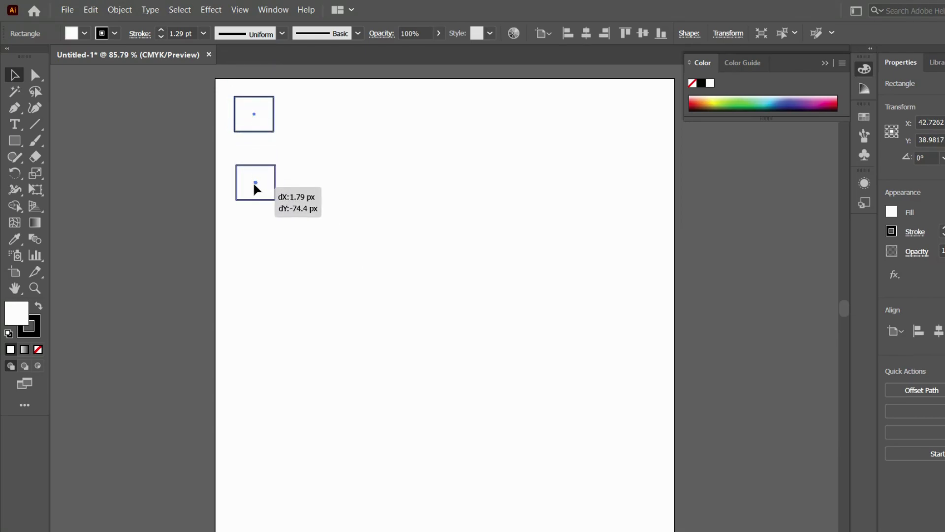
mouse_move(254, 184)
mouse_down()
mouse_move(254, 166)
mouse_move(253, 259)
mouse_move(248, 143)
mouse_move(247, 276)
mouse_move(264, 269)
mouse_move(254, 268)
mouse_move(271, 133)
mouse_move(302, 120)
mouse_move(247, 116)
mouse_move(294, 123)
mouse_up()
key(alt+shift)
Place a copy of the rectangle flush against its right side, then deselect.
double_click(294, 122)
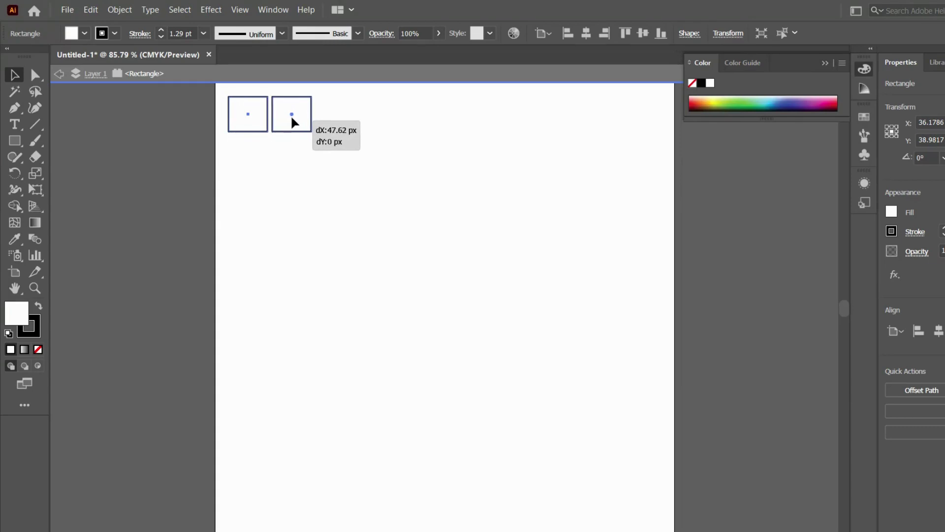
drag(292, 118, 292, 119)
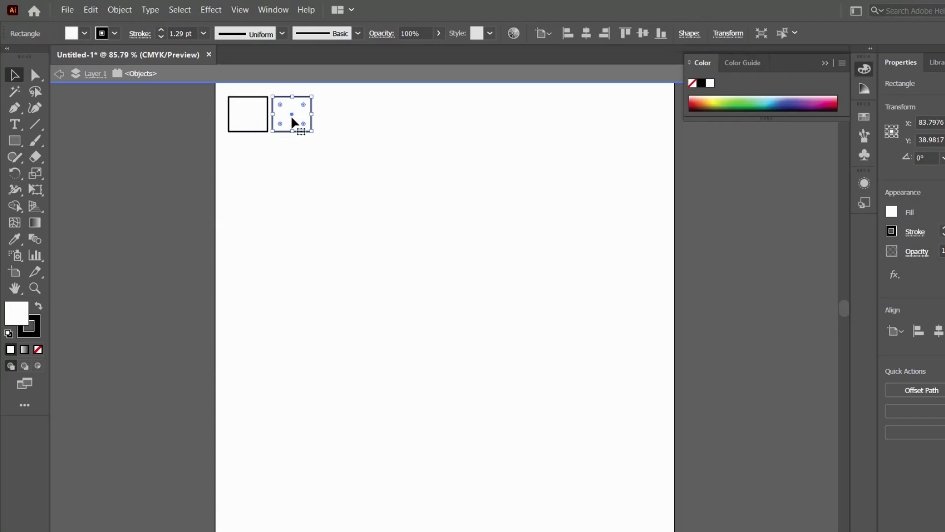
click(298, 183)
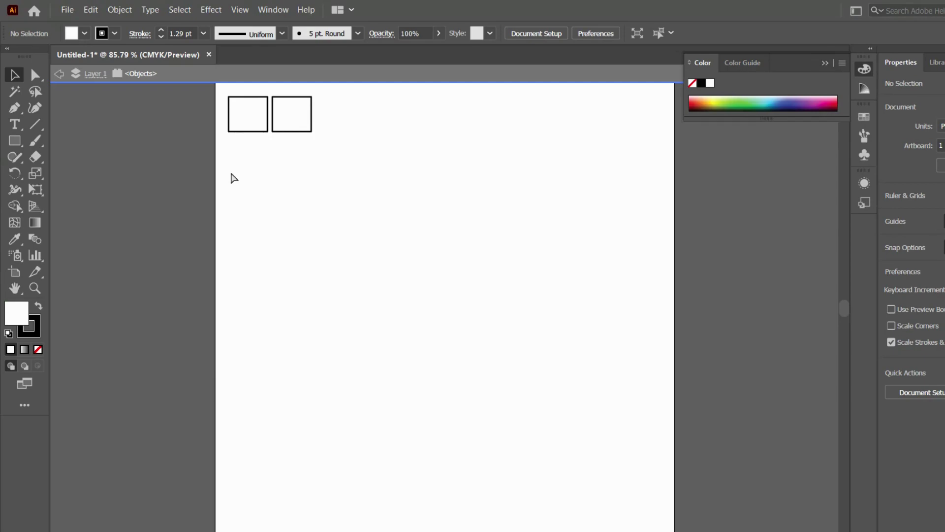
Repeat the sideways copy with Ctrl+D to extend a row of squares.
click(281, 104)
key(ctrl+d)
key(ctrl+d)
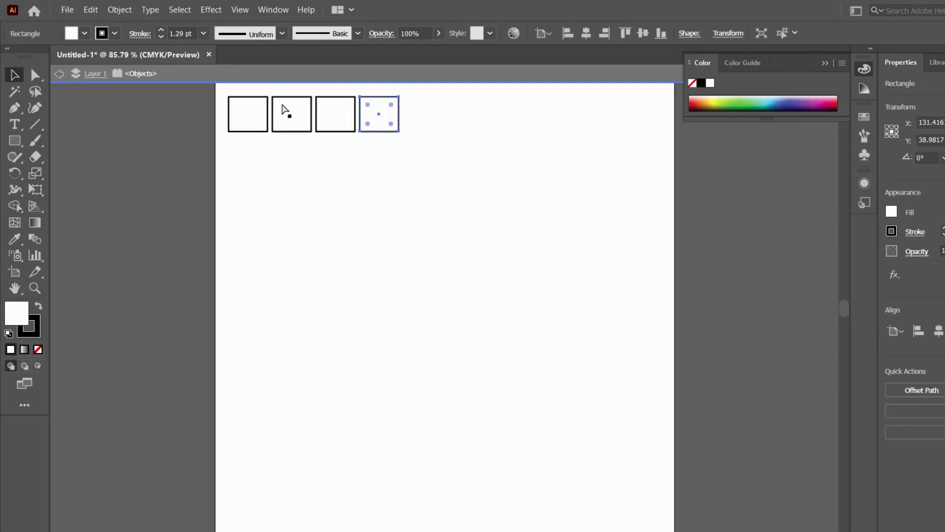
key(ctrl+d)
key(ctrl+d)
key(ctrl+d)
key(ctrl+d)
key(ctrl+d)
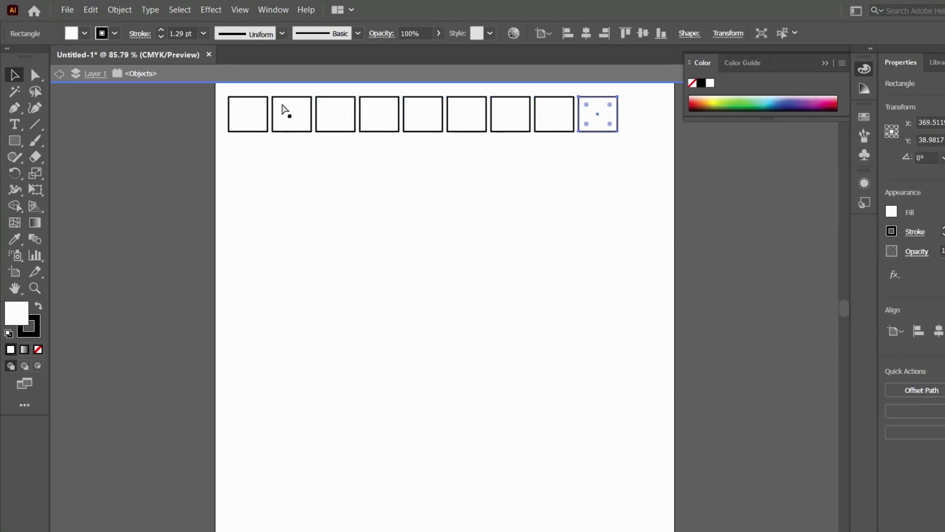
key(ctrl+d)
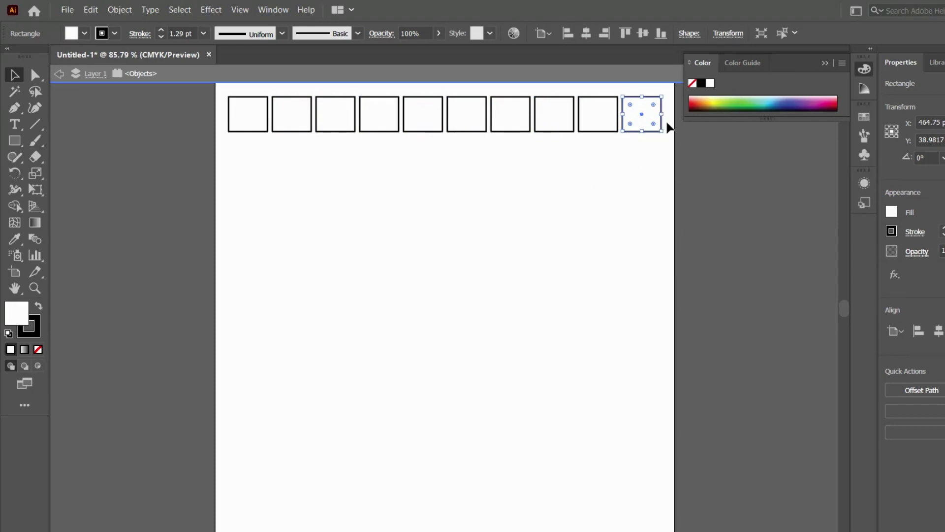
Delete the extra row squares and Alt-drag a copy of the first rectangle straight down.
click(272, 124)
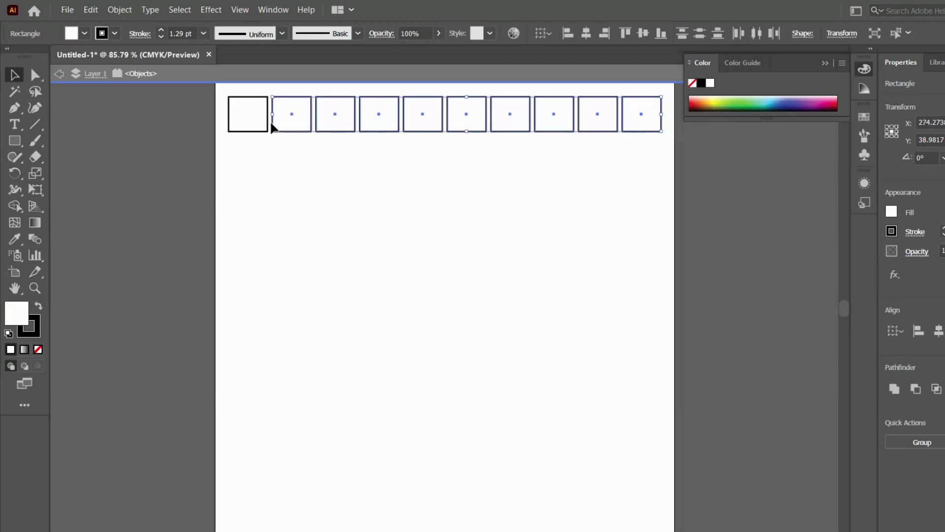
key(Delete)
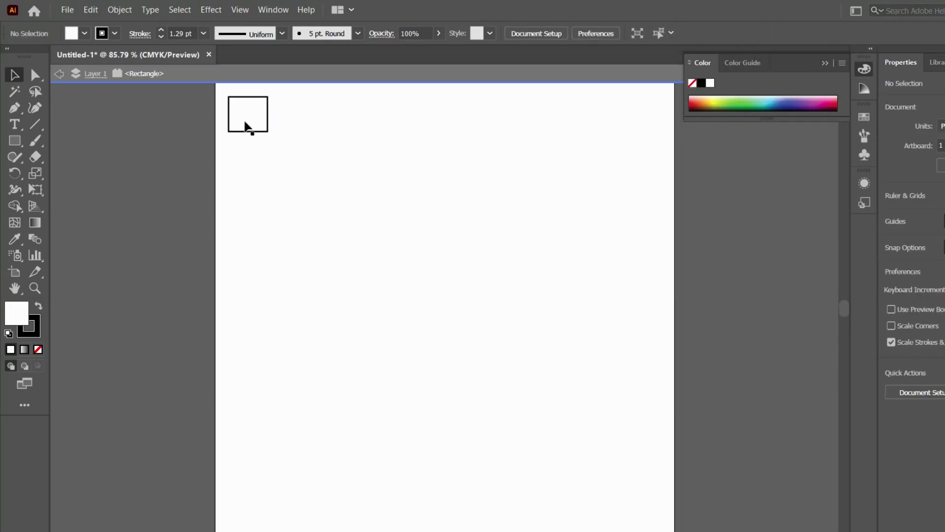
drag(246, 135, 245, 161)
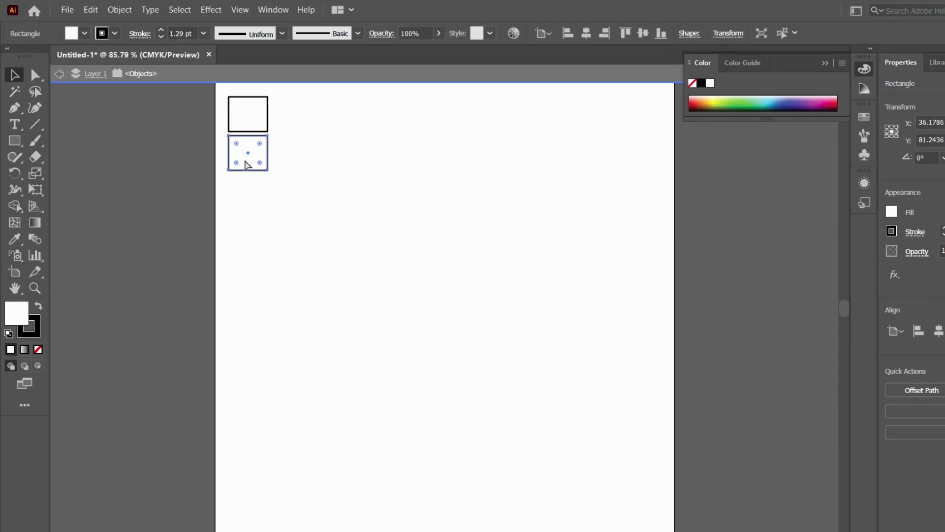
Repeat the downward copy with Ctrl+D until eleven squares fill the column, then deselect.
key(ctrl+d)
key(ctrl+d)
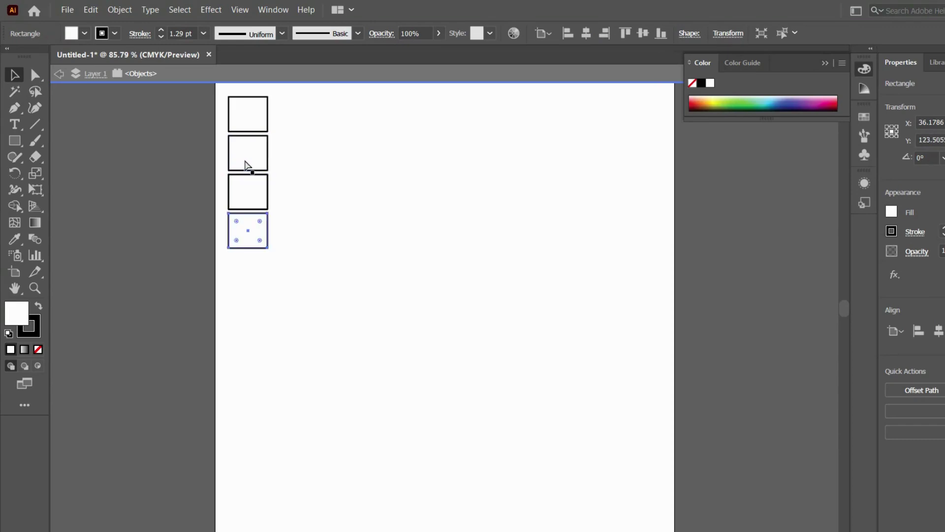
key(ctrl+d)
key(ctrl+d)
key(ctrl+d)
key(ctrl+d)
key(ctrl+d)
key(ctrl+d)
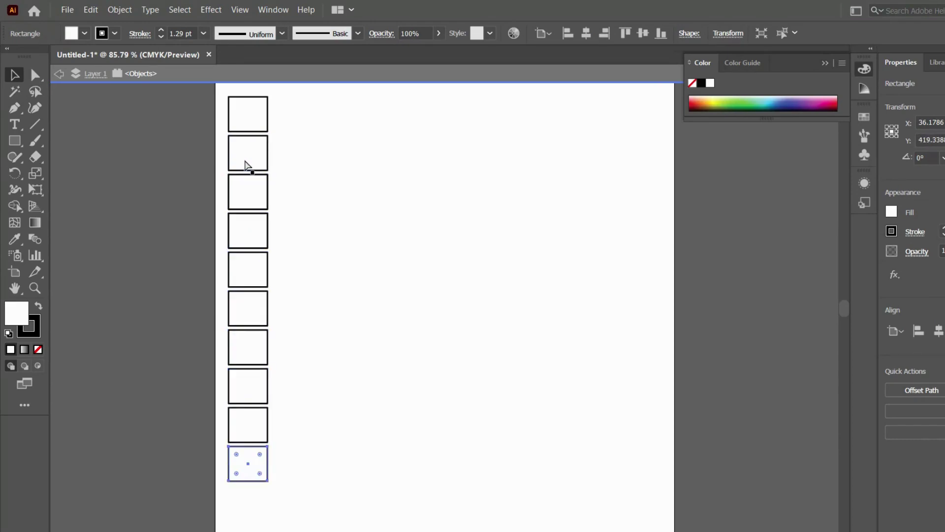
key(ctrl+d)
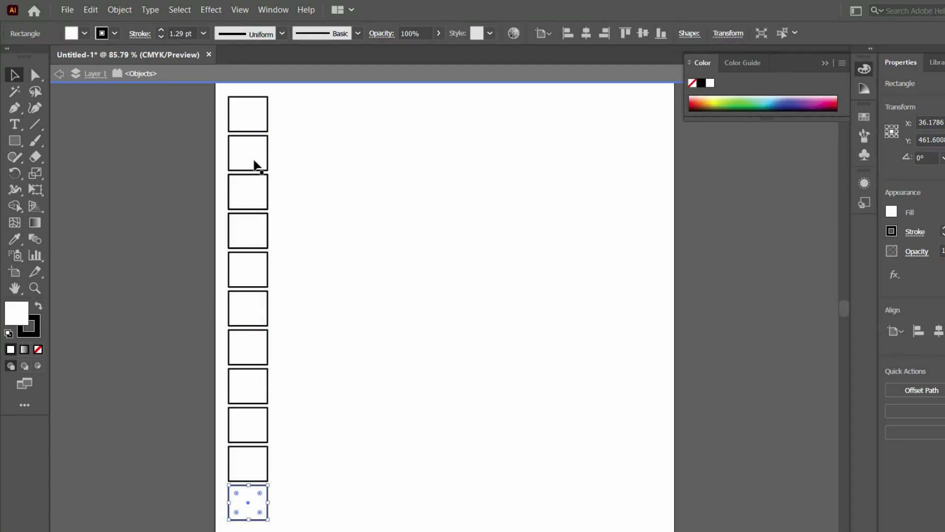
click(363, 190)
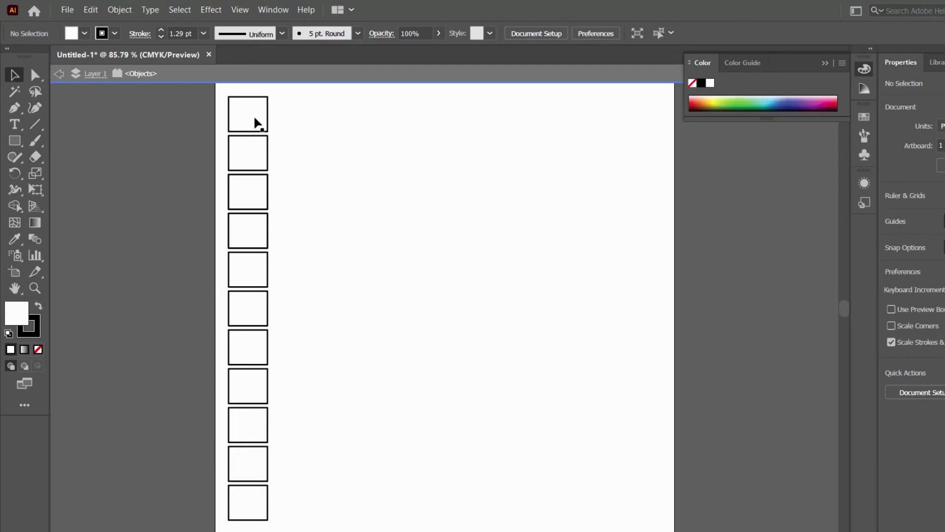
Alt-drag a copy of the eleven-square column rightward and repeat with Ctrl+D, making ten columns.
drag(253, 103, 253, 528)
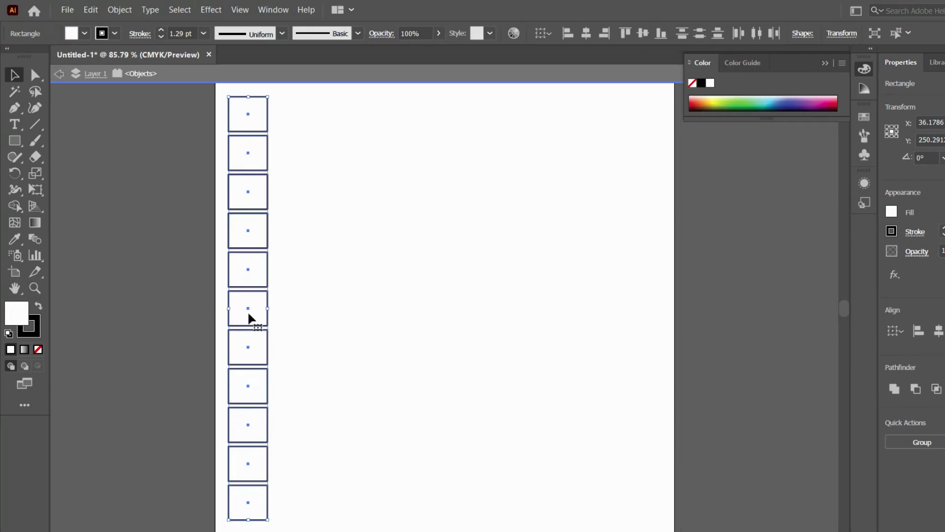
mouse_move(249, 310)
mouse_down()
mouse_move(298, 307)
mouse_move(282, 348)
mouse_move(295, 320)
mouse_up()
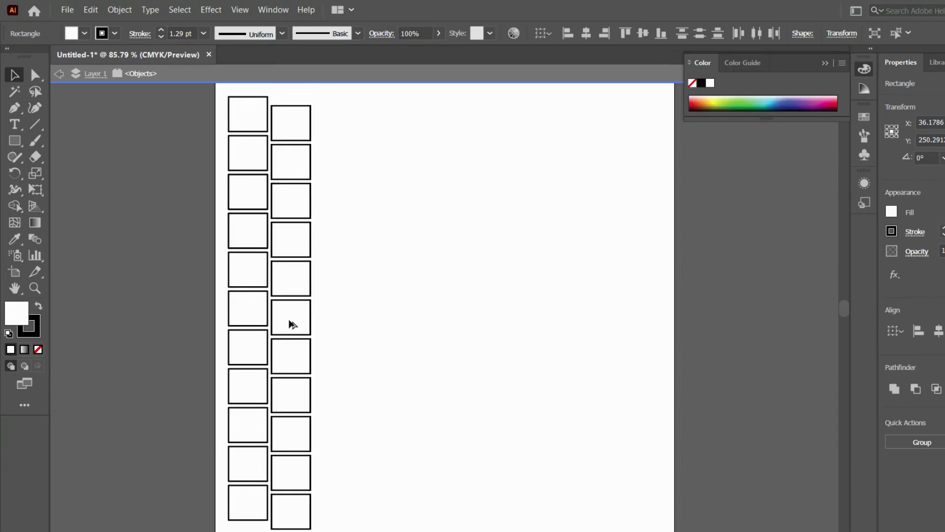
mouse_move(295, 321)
mouse_down()
mouse_move(298, 339)
mouse_move(303, 318)
mouse_move(292, 318)
mouse_up()
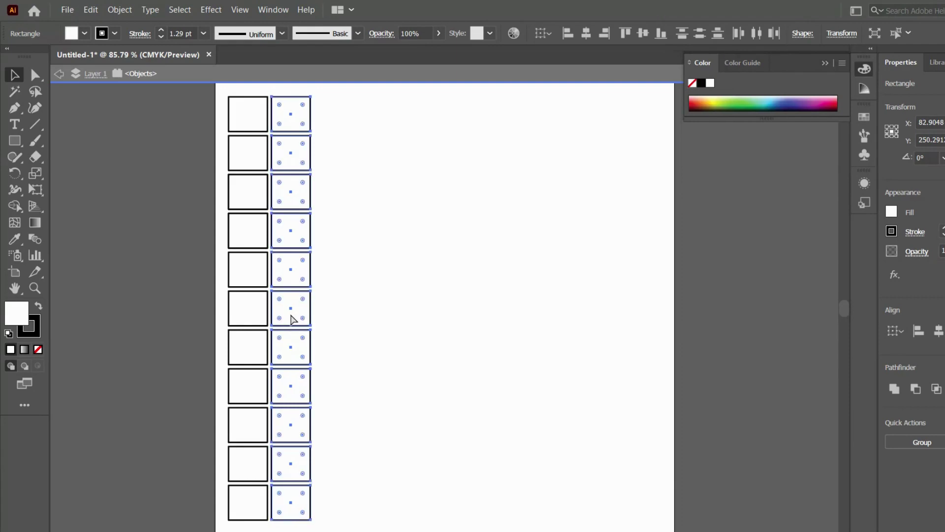
key(ctrl+d)
key(ctrl+d)
key(ctrl+d)
key(ctrl+d)
key(ctrl+d)
key(ctrl+d)
key(ctrl+d)
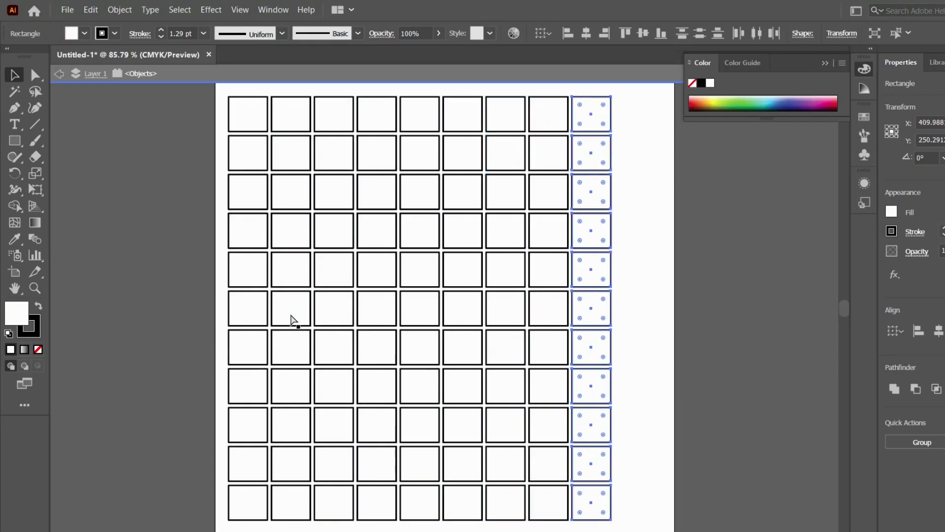
key(ctrl+d)
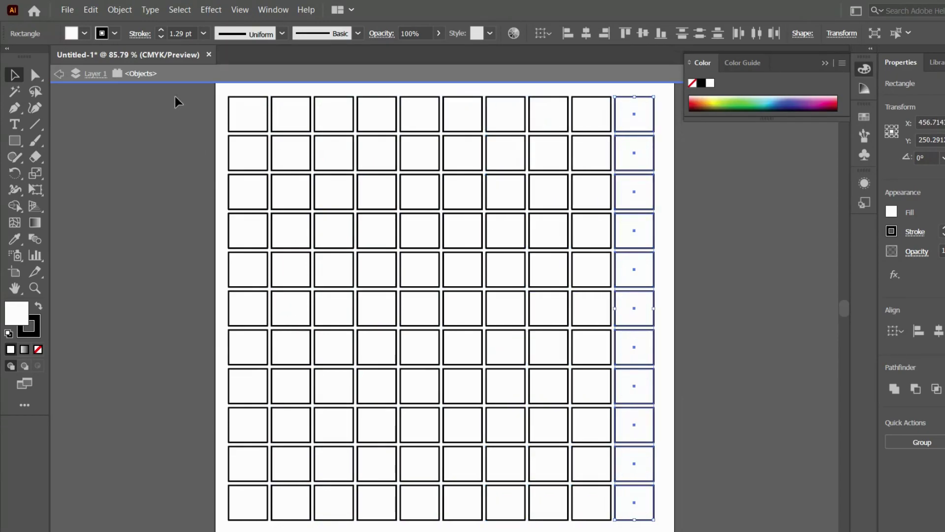
click(220, 96)
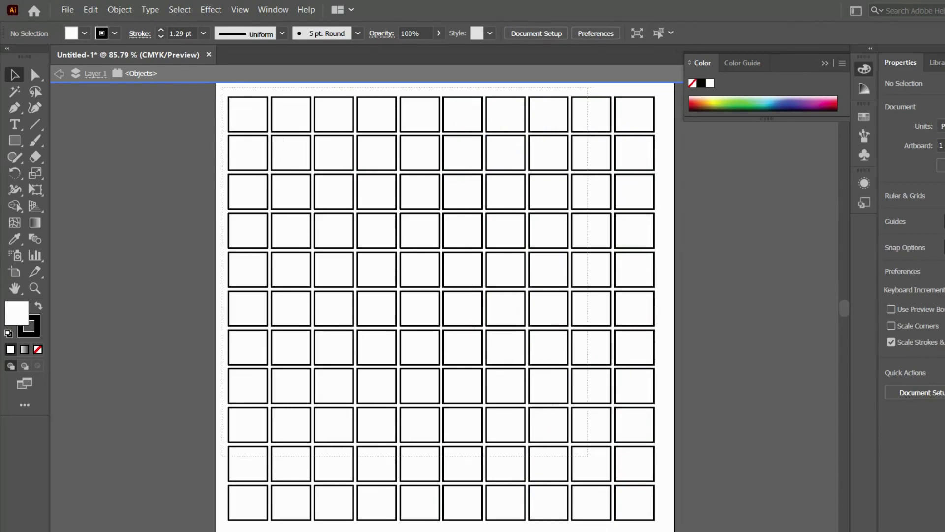
Select all squares and scale the grid inward to leave a margin around the artboard.
scroll(222, 93, down, 5)
scroll(673, 386, down, 1)
key(ctrl+a)
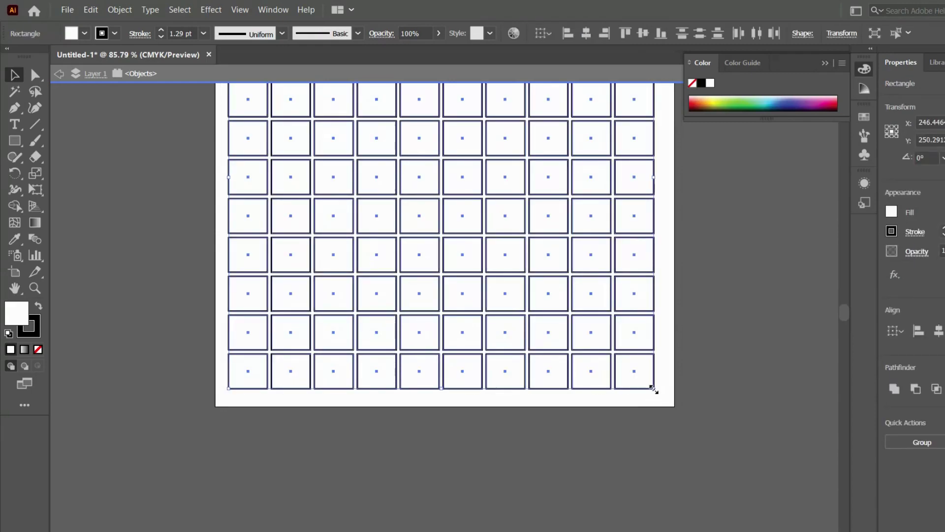
mouse_move(655, 390)
mouse_down()
mouse_move(619, 378)
mouse_move(636, 394)
mouse_up()
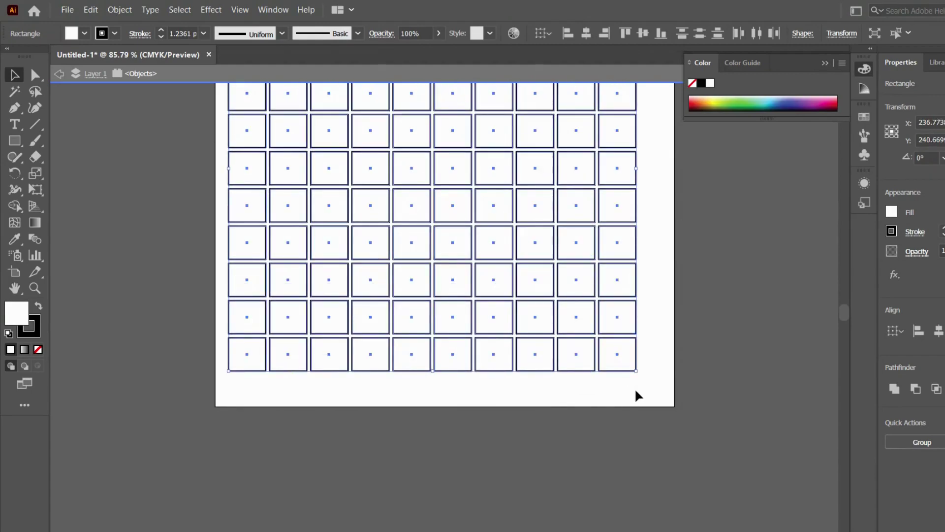
Bring up and dismiss the context menu for the selected grid.
scroll(636, 394, up, 4)
scroll(631, 448, up, 4)
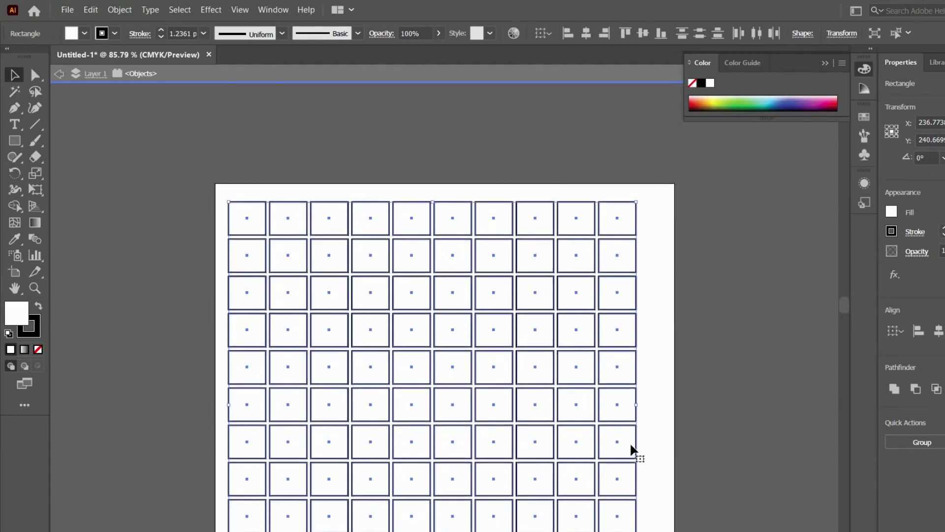
scroll(631, 448, down, 4)
scroll(631, 448, up, 3)
right_click(630, 442)
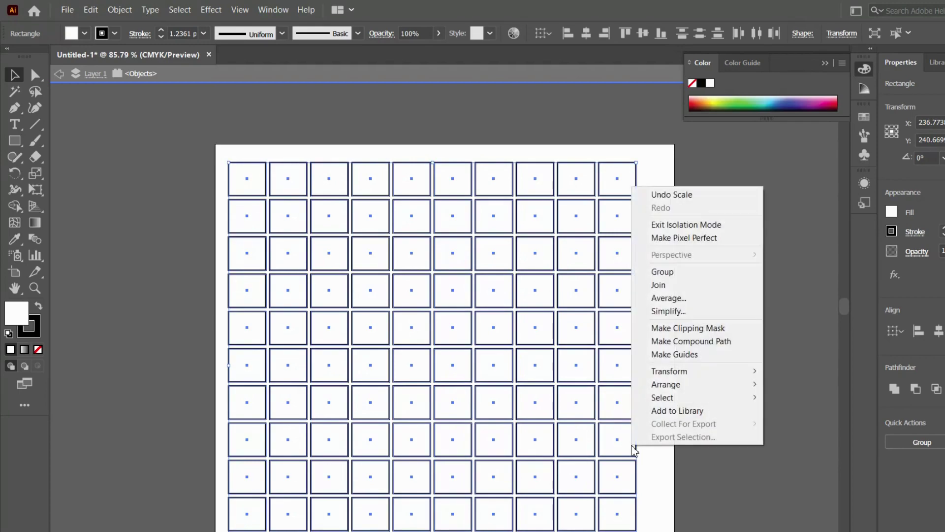
click(645, 460)
Open and close the artboard context menu, then marquee-select the whole square grid.
scroll(647, 465, down, 3)
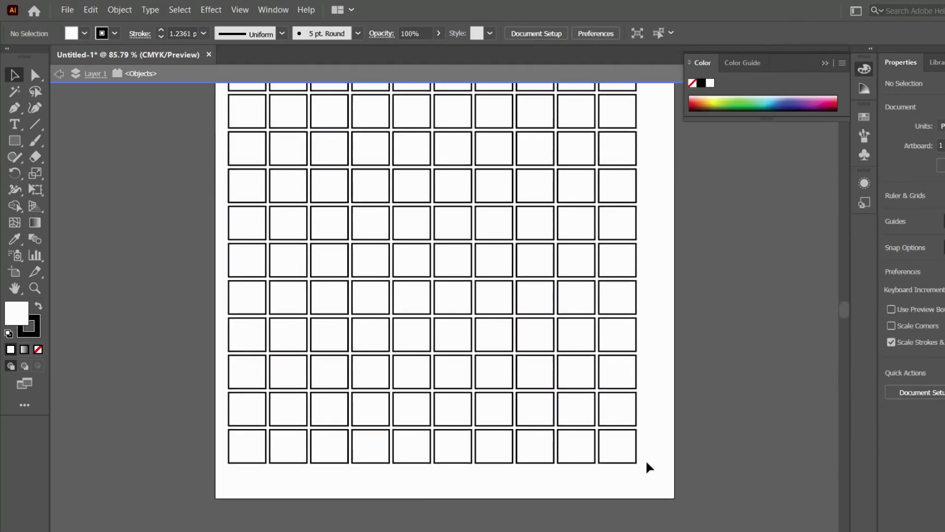
scroll(646, 463, up, 4)
scroll(646, 462, down, 3)
right_click(648, 466)
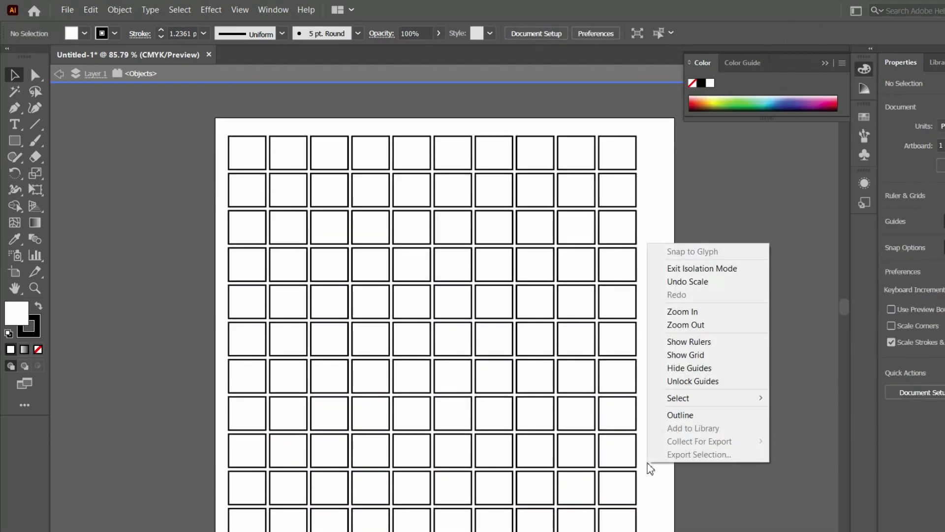
click(652, 482)
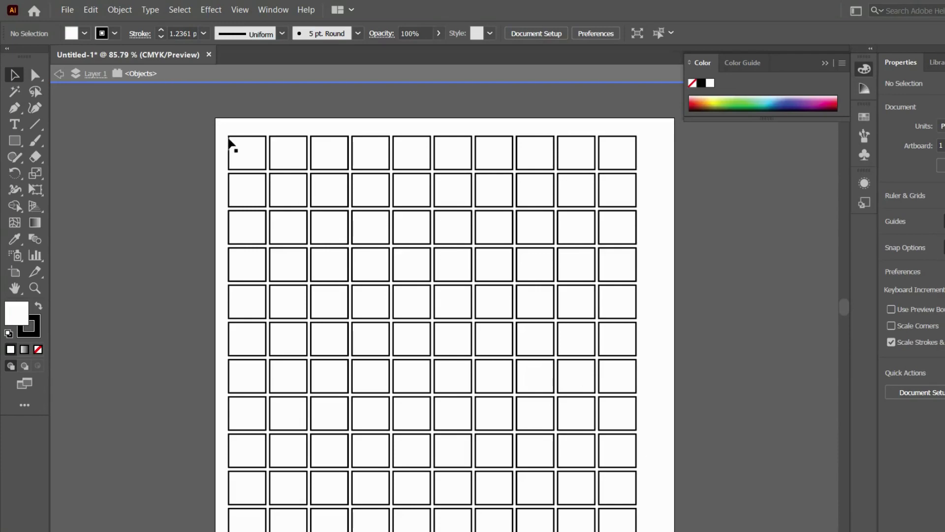
drag(229, 130, 645, 527)
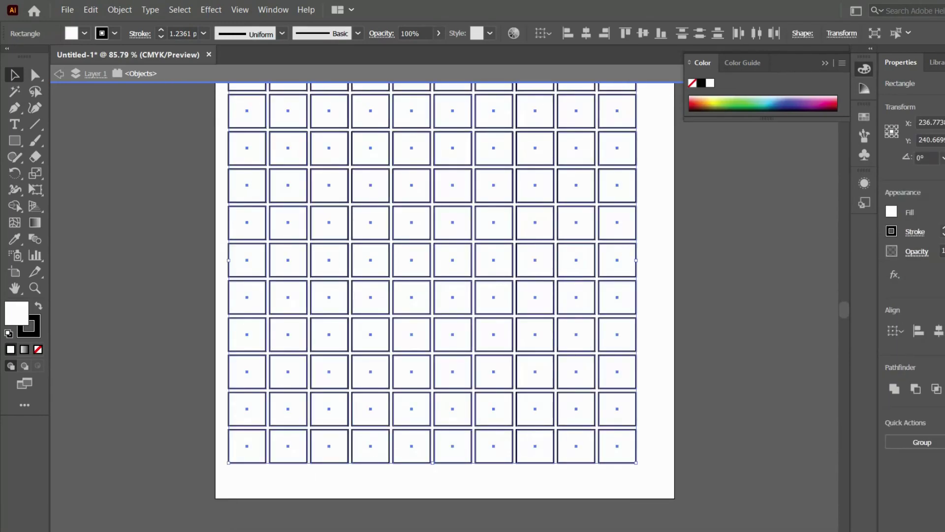
Delete the square grid and switch to the Polygon tool from the Rectangle flyout.
key(Delete)
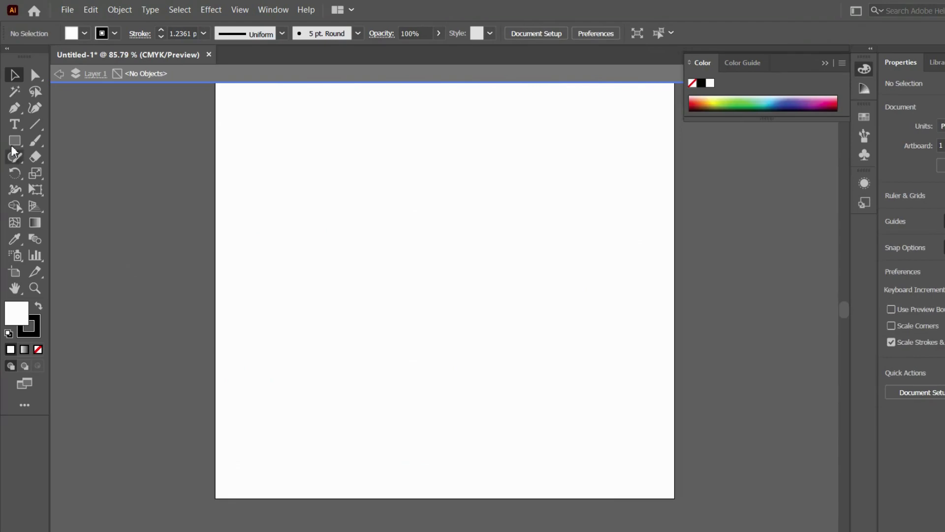
click(14, 142)
click(12, 142)
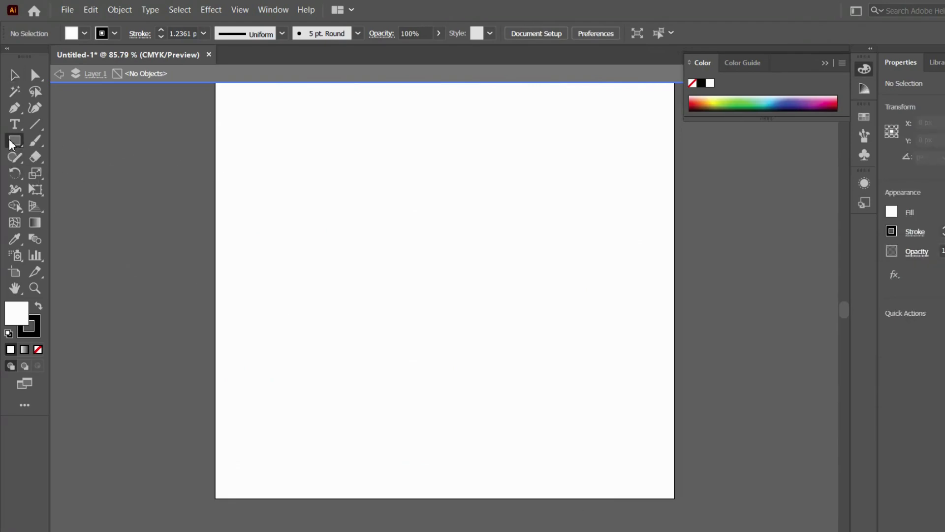
click(58, 190)
Draw a hexagon near the artboard's top-left, nudge it right and rotate it 30°.
drag(255, 136, 264, 147)
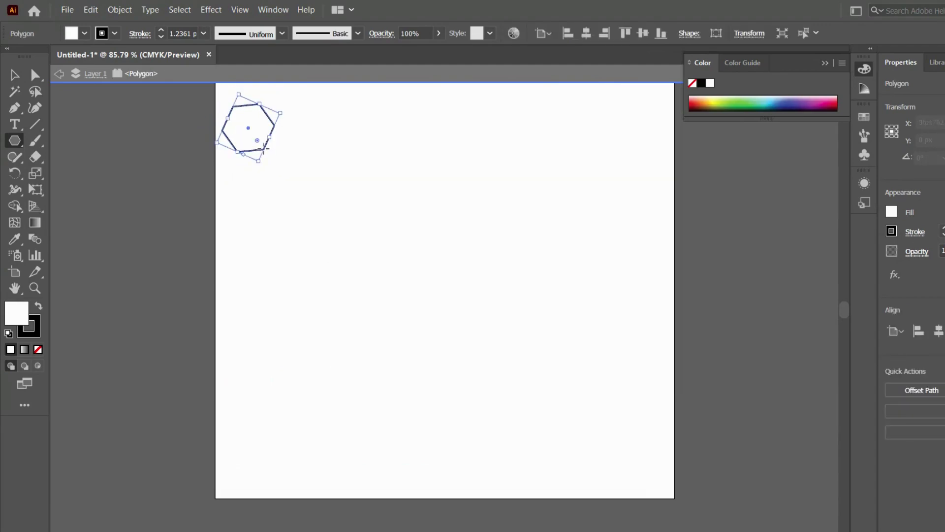
drag(248, 129, 265, 129)
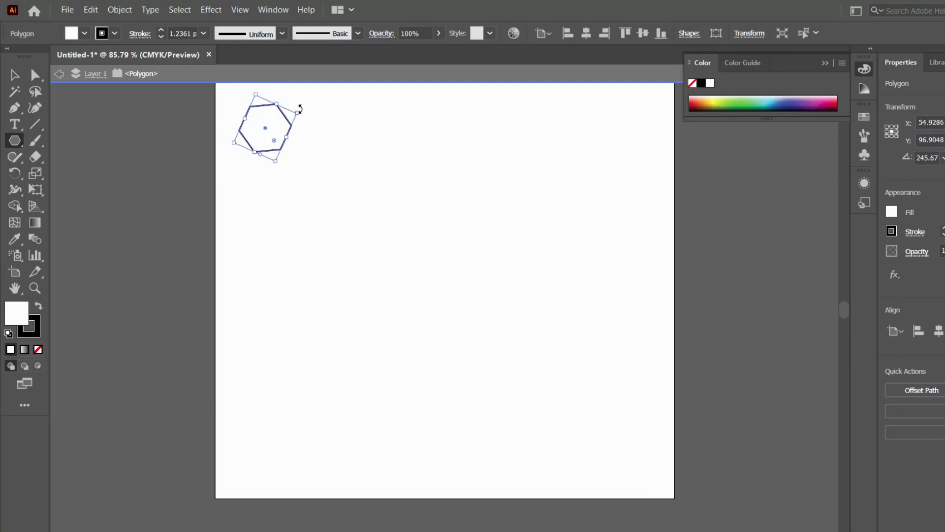
drag(300, 108, 301, 118)
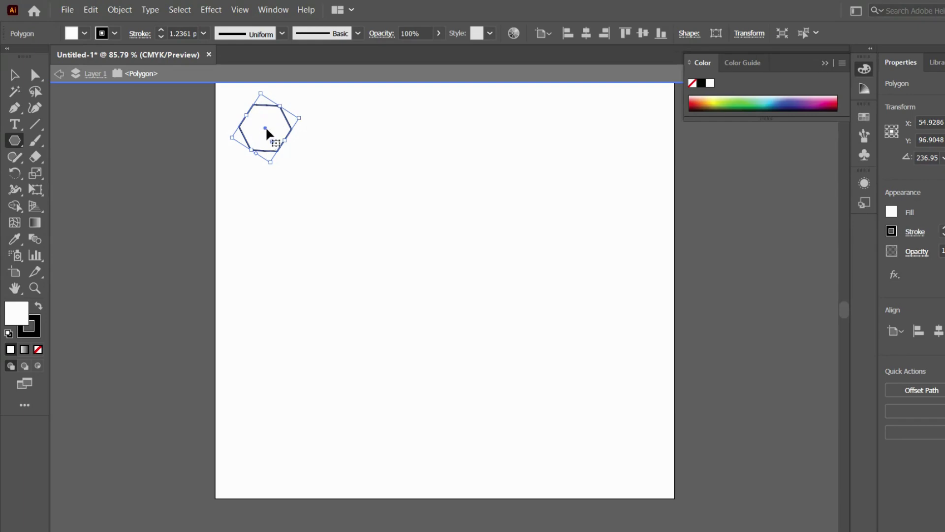
Alt+Shift-drag a copy of the hexagon straight down beneath the original.
drag(266, 133, 269, 157)
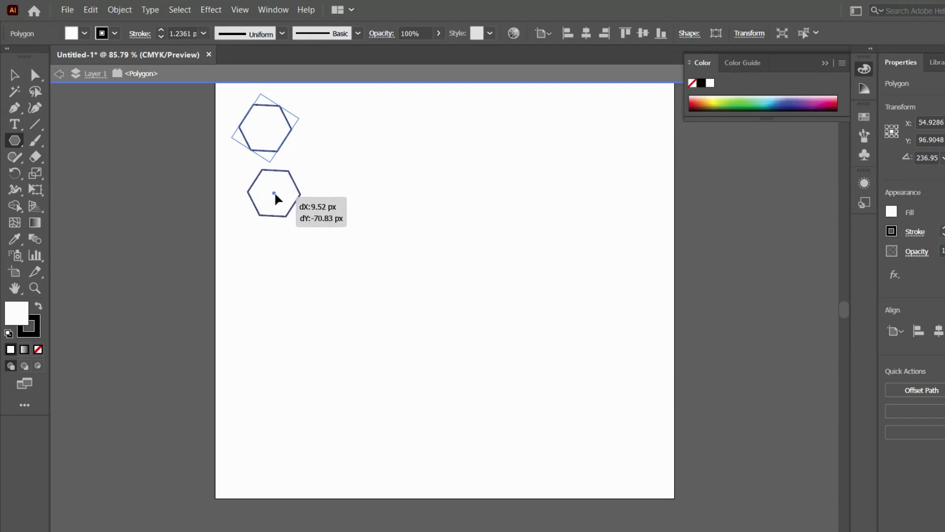
mouse_move(269, 157)
mouse_down()
mouse_move(267, 203)
mouse_move(264, 189)
mouse_up()
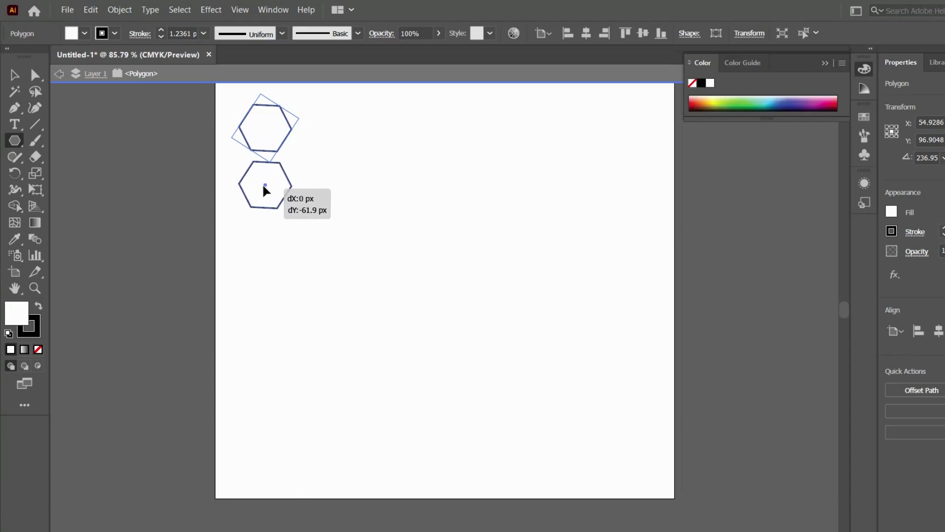
drag(264, 187, 261, 178)
key(alt+shift)
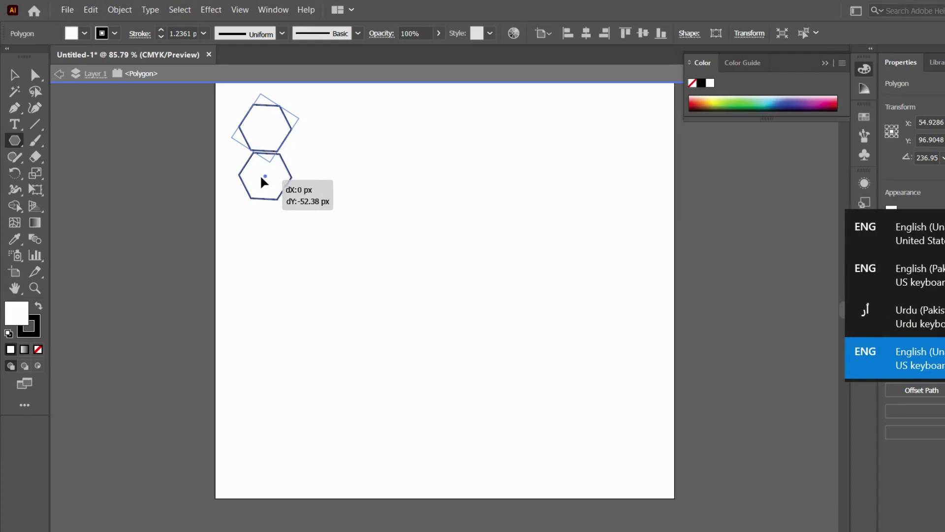
key(alt+shift)
Stack eight touching hexagons down the left side with a copy and Ctrl+D, deleting the extra copy.
drag(260, 175, 262, 143)
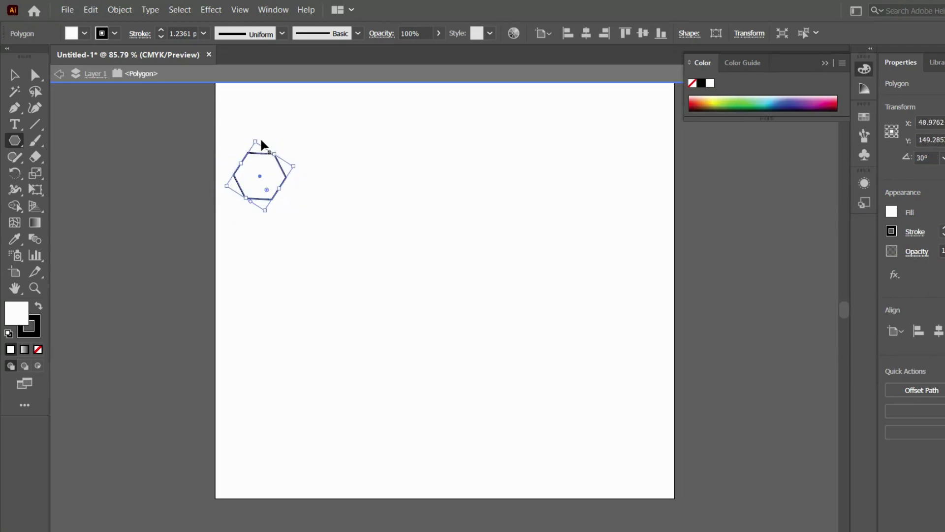
drag(259, 178, 261, 125)
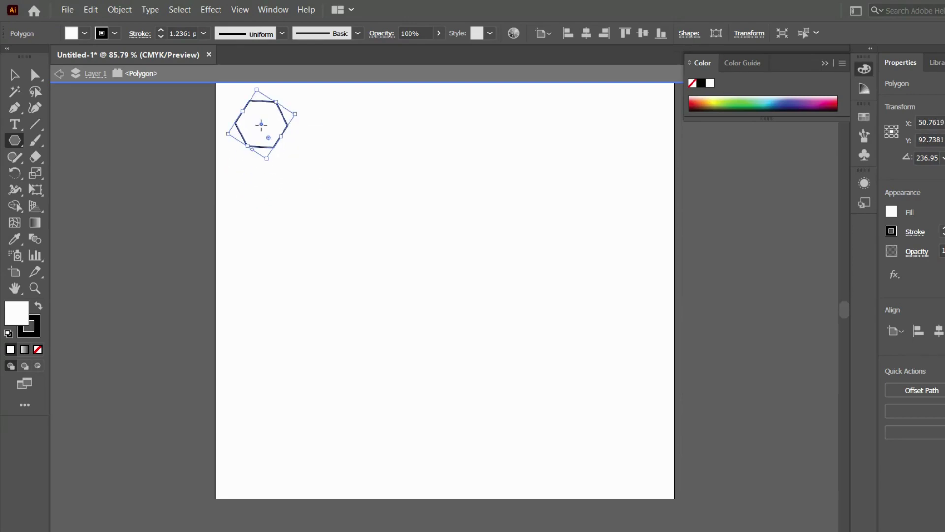
drag(262, 125, 261, 174)
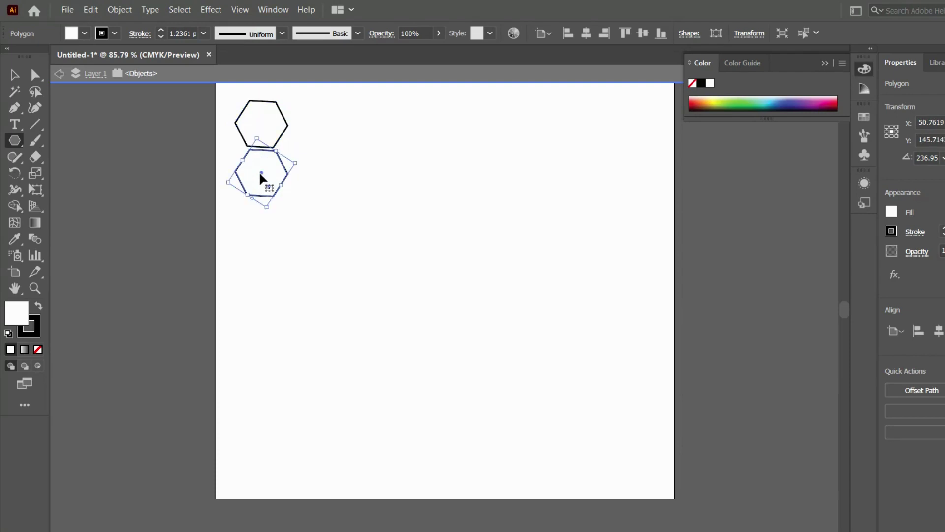
key(ctrl+d)
key(ctrl+d)
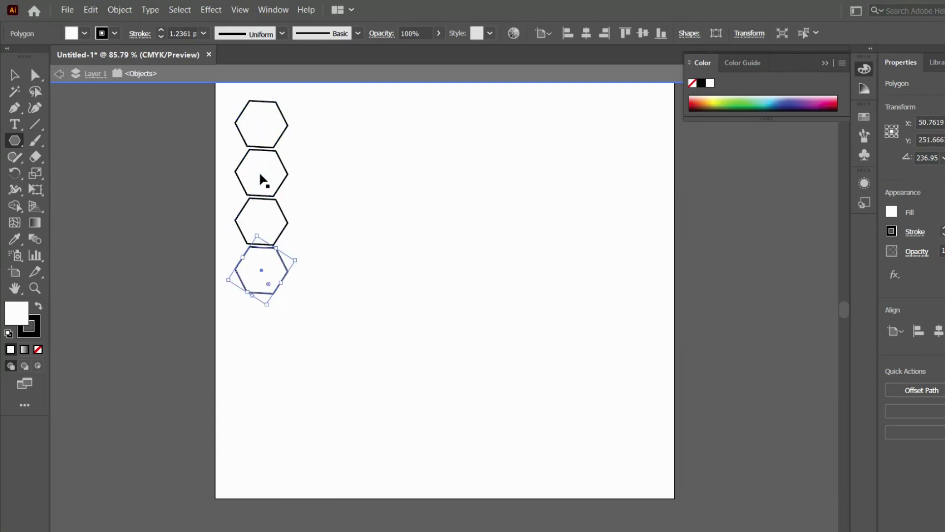
key(ctrl+d)
key(ctrl+d)
key(ctrl+d)
key(ctrl+d)
key(ctrl+d)
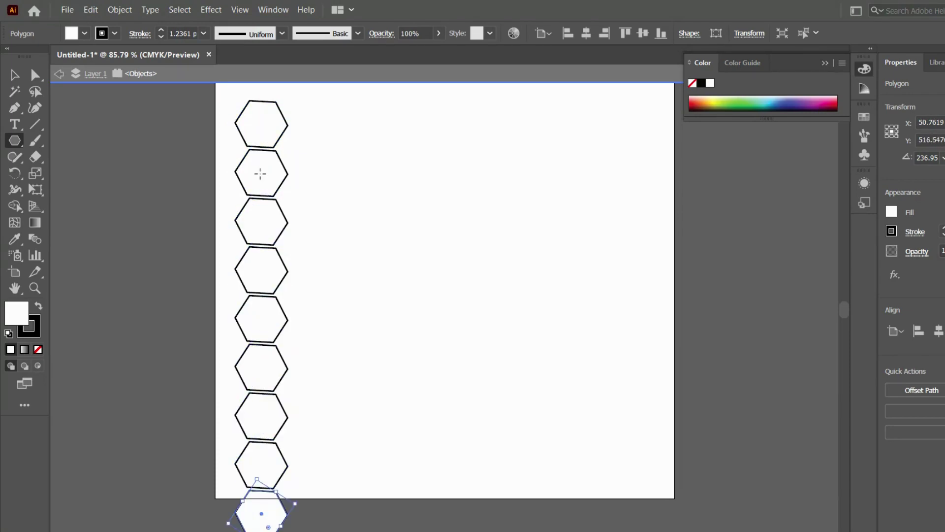
key(Delete)
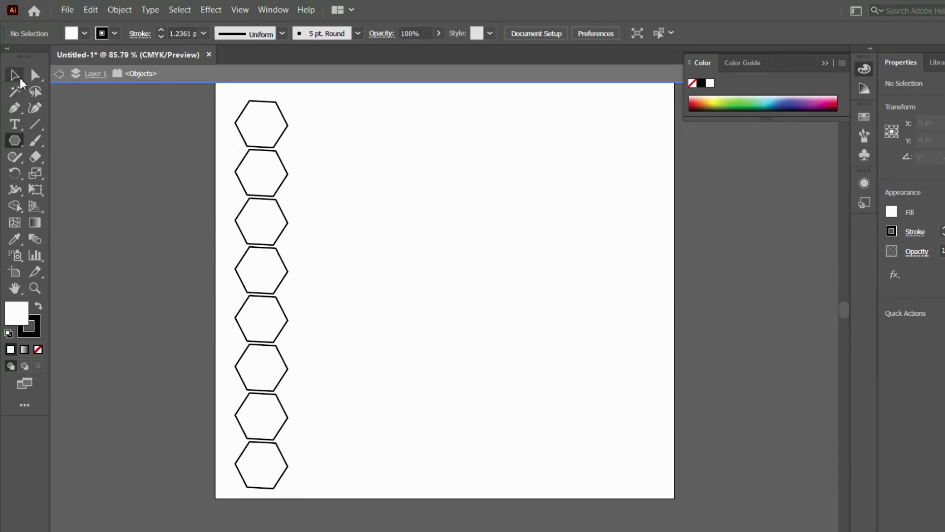
Marquee-select the eight-hexagon column with the Selection tool and scale it down.
click(21, 80)
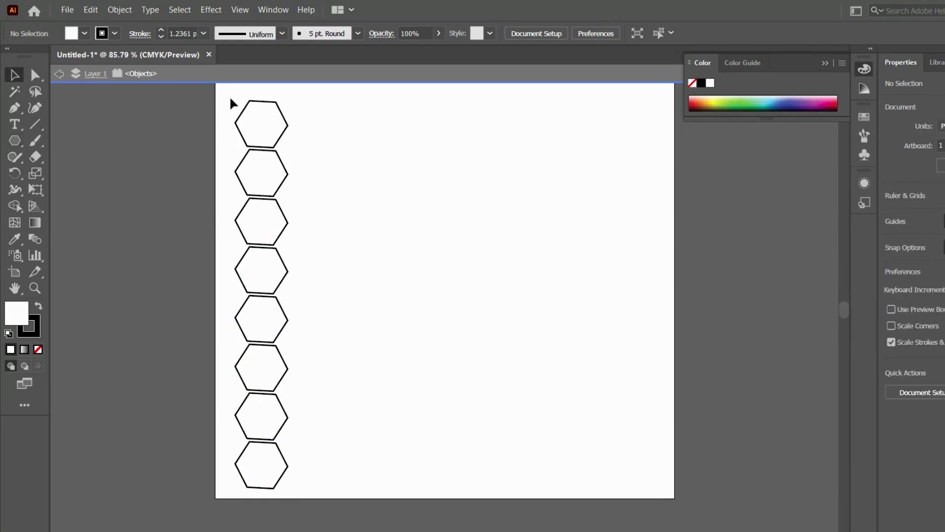
mouse_move(230, 98)
mouse_down()
mouse_move(294, 311)
mouse_move(299, 512)
mouse_up()
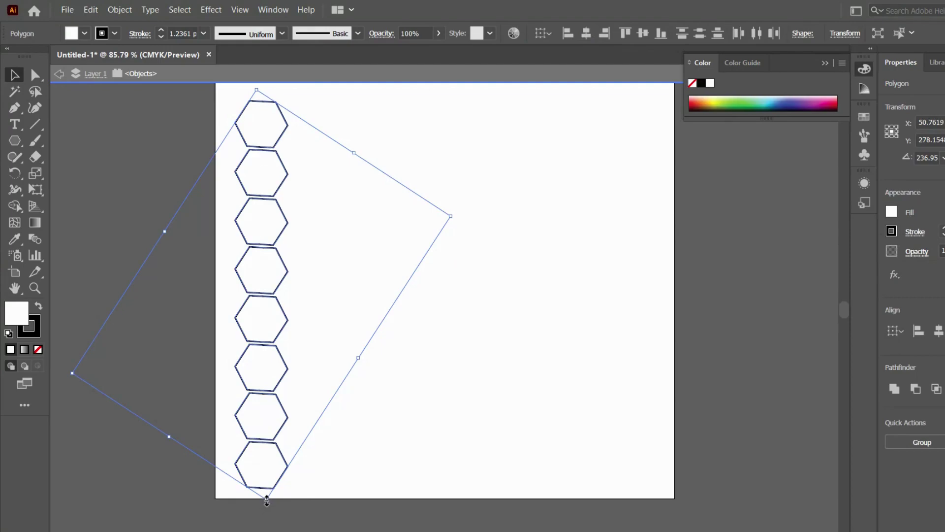
mouse_move(266, 500)
mouse_down()
mouse_move(277, 488)
mouse_move(272, 470)
mouse_move(344, 468)
mouse_move(213, 481)
mouse_move(281, 489)
mouse_move(313, 433)
mouse_move(306, 401)
mouse_move(255, 323)
mouse_move(285, 391)
mouse_move(279, 456)
mouse_move(346, 420)
mouse_move(260, 439)
mouse_move(266, 228)
mouse_move(288, 437)
mouse_up()
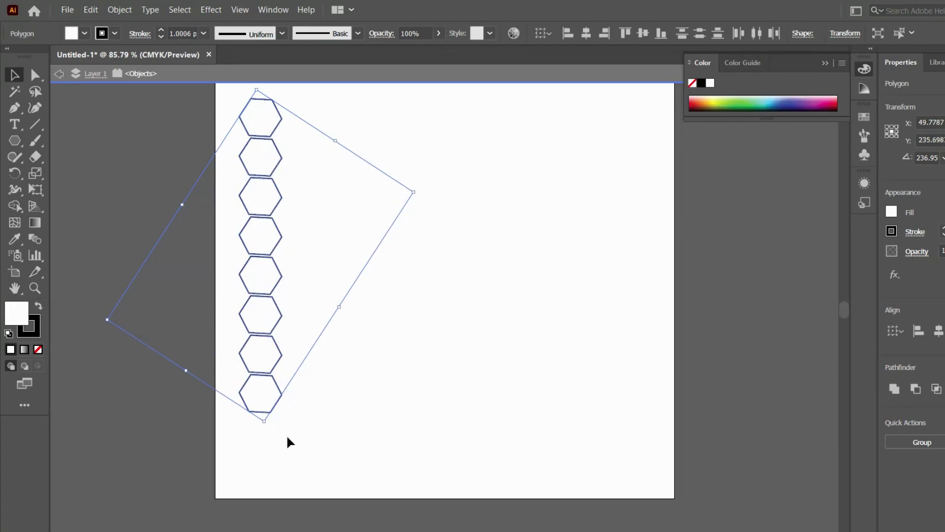
key(super+space)
Alt-drag a half-cell-offset copy of the column, then copy both columns rightward to make four interlocking columns.
mouse_move(259, 256)
mouse_down()
mouse_move(306, 258)
mouse_move(299, 278)
mouse_up()
key(alt+shift)
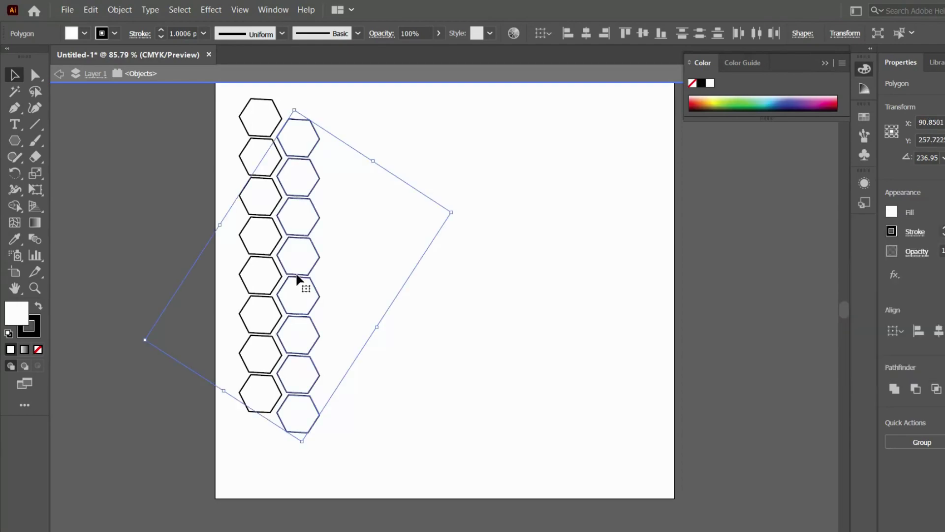
drag(210, 118, 374, 447)
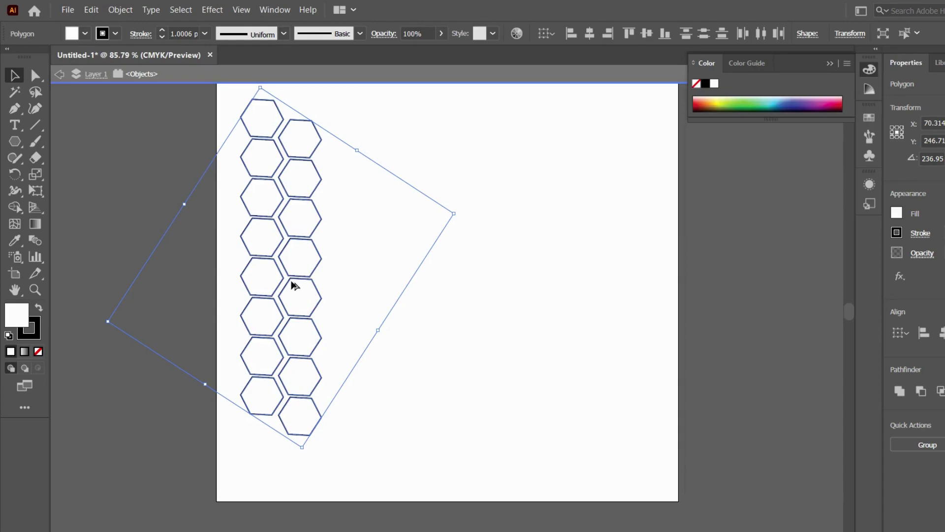
drag(295, 284, 369, 287)
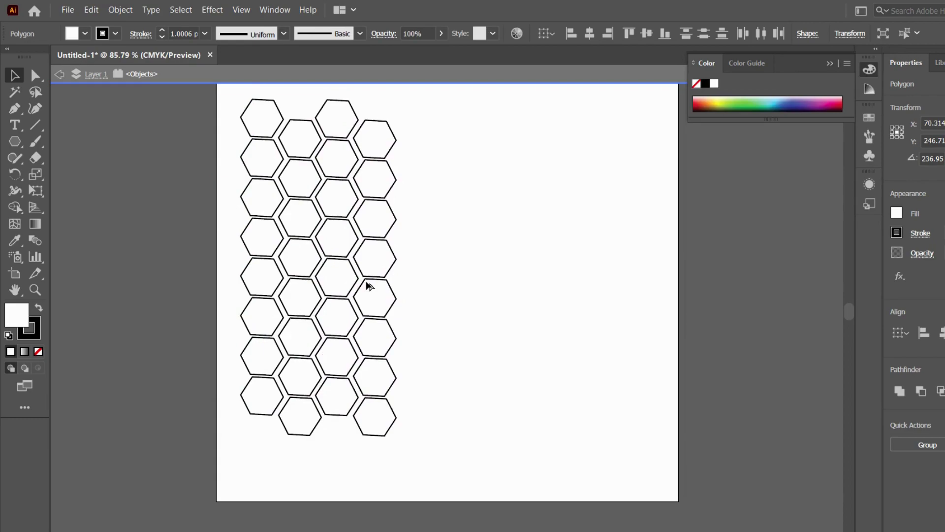
drag(368, 286, 369, 285)
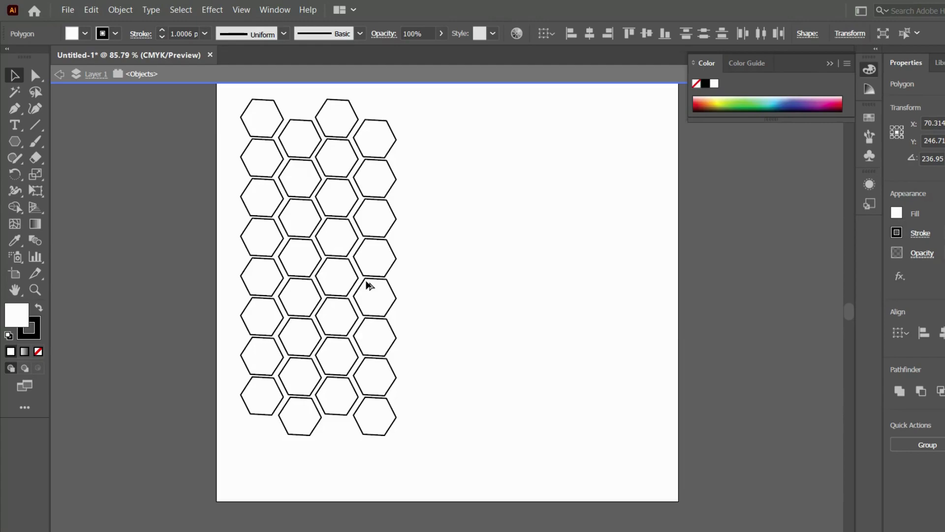
mouse_move(368, 286)
mouse_down()
mouse_move(368, 293)
mouse_move(404, 287)
mouse_move(379, 328)
mouse_move(370, 291)
mouse_up()
Repeat the copy with Ctrl+D for ten columns, then scale the grid down and move it toward centre.
key(ctrl+d)
key(ctrl+d)
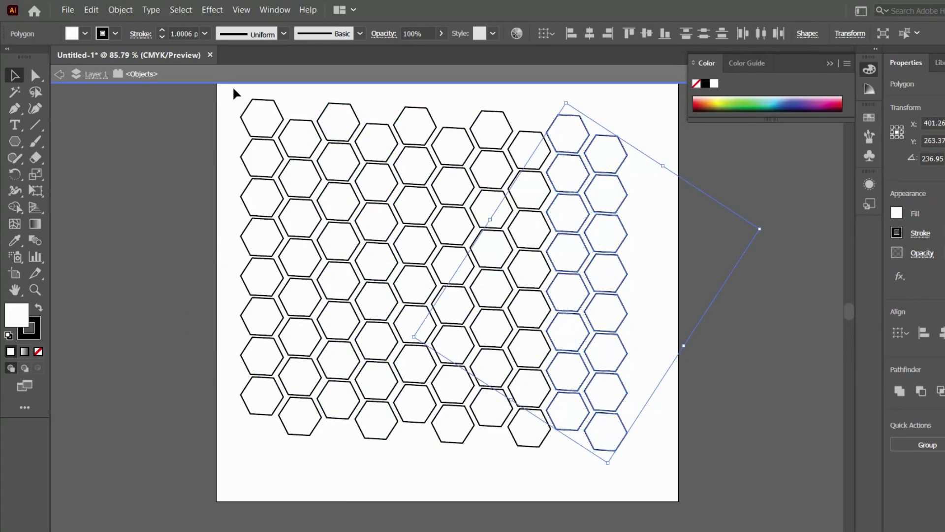
drag(234, 88, 634, 494)
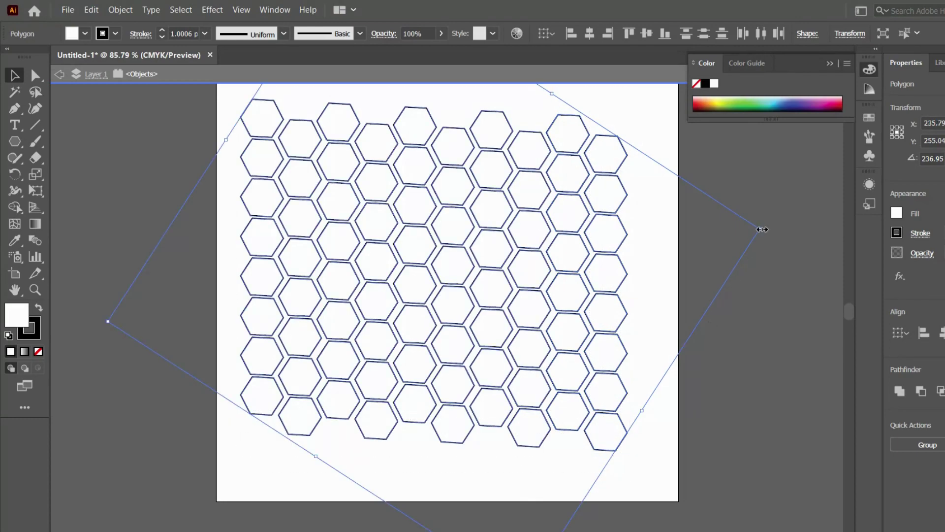
drag(762, 230, 554, 269)
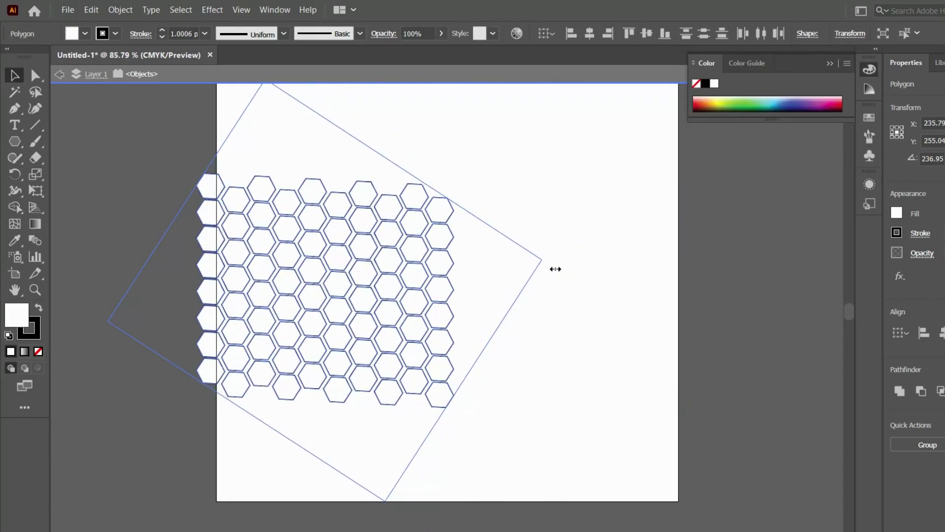
drag(347, 301, 455, 306)
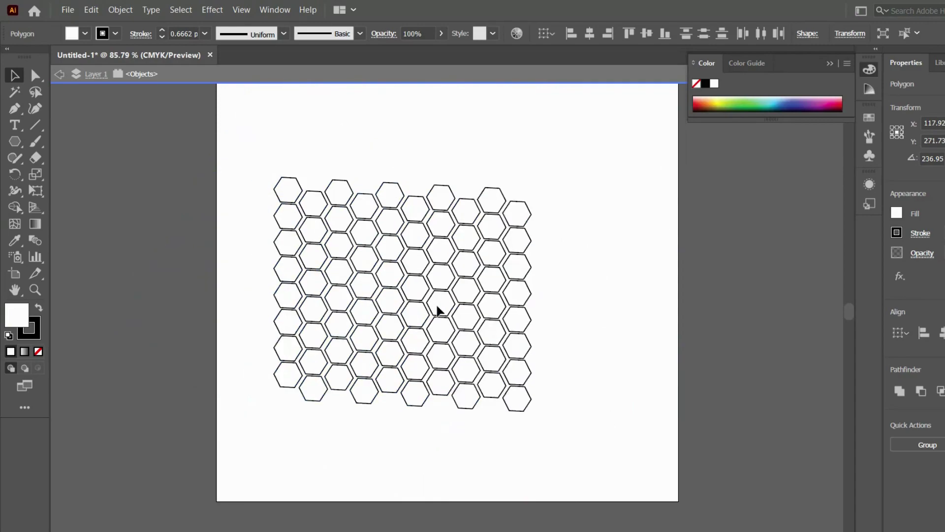
click(286, 165)
drag(270, 166, 569, 427)
click(569, 430)
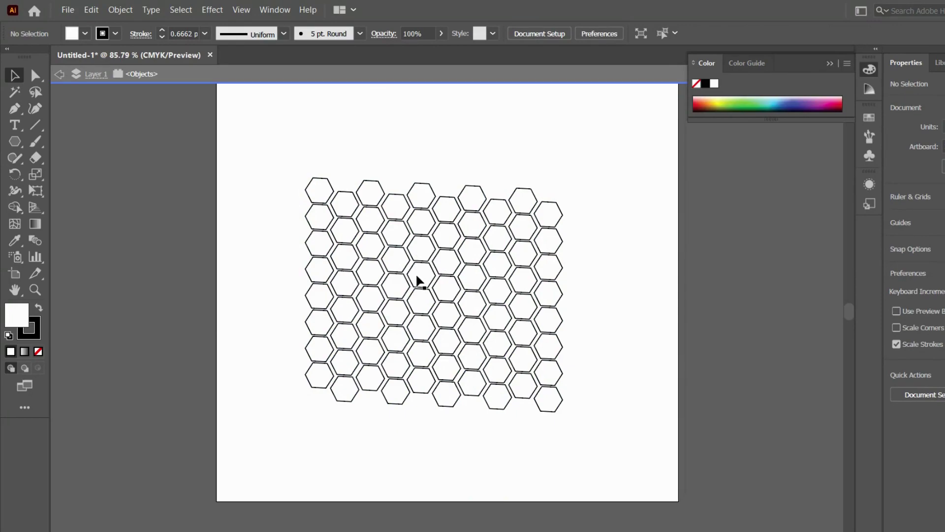
Click several individual hexagon cells across the grid to pick one out.
click(420, 247)
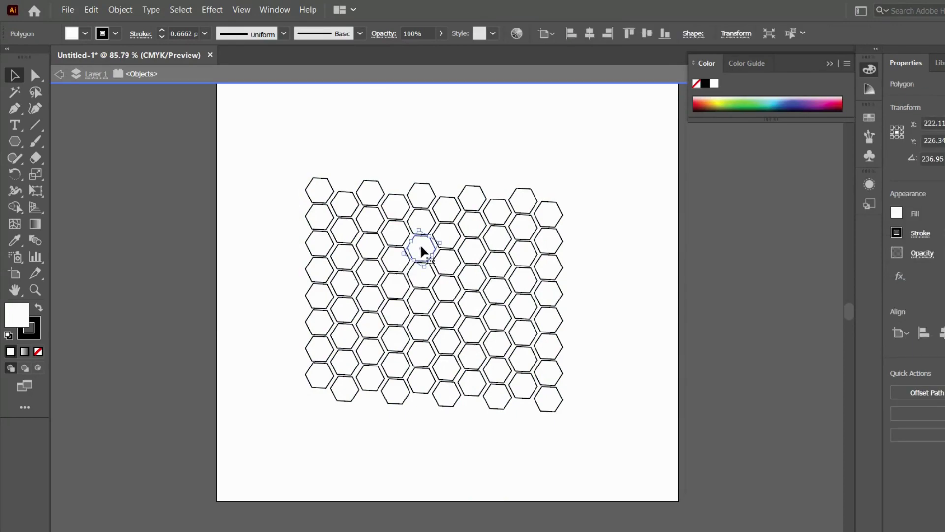
click(492, 345)
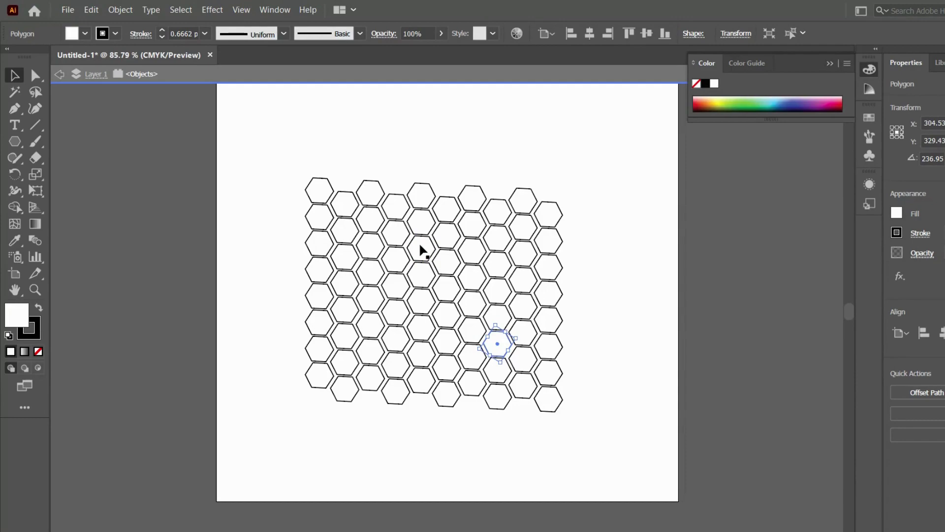
click(376, 240)
click(465, 306)
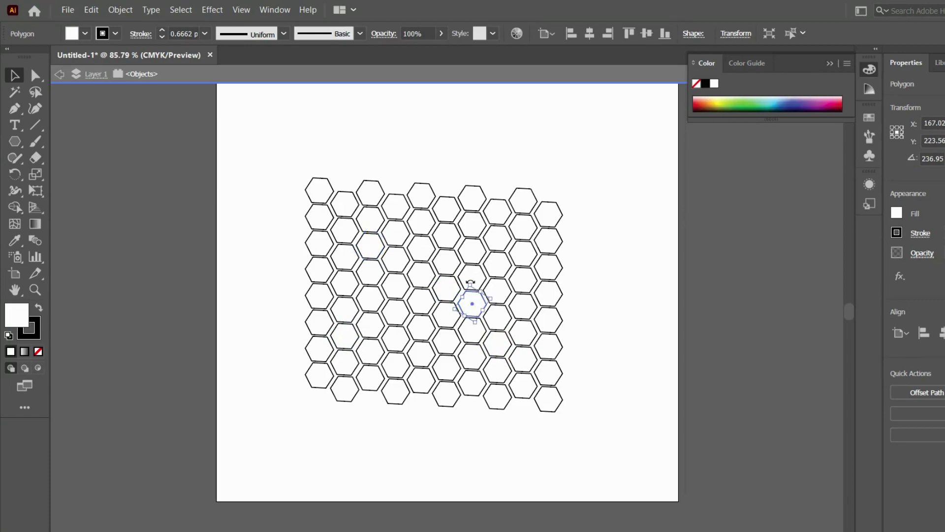
click(482, 232)
click(373, 346)
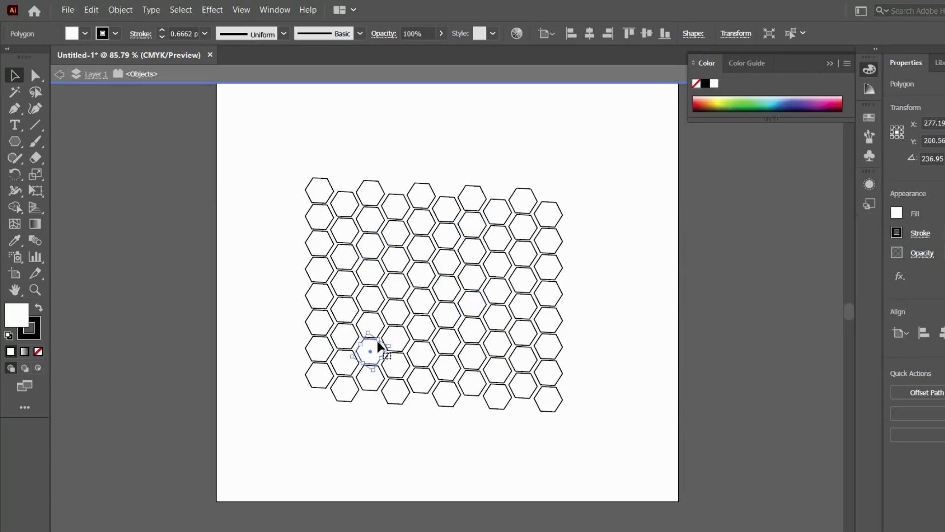
click(504, 298)
click(379, 302)
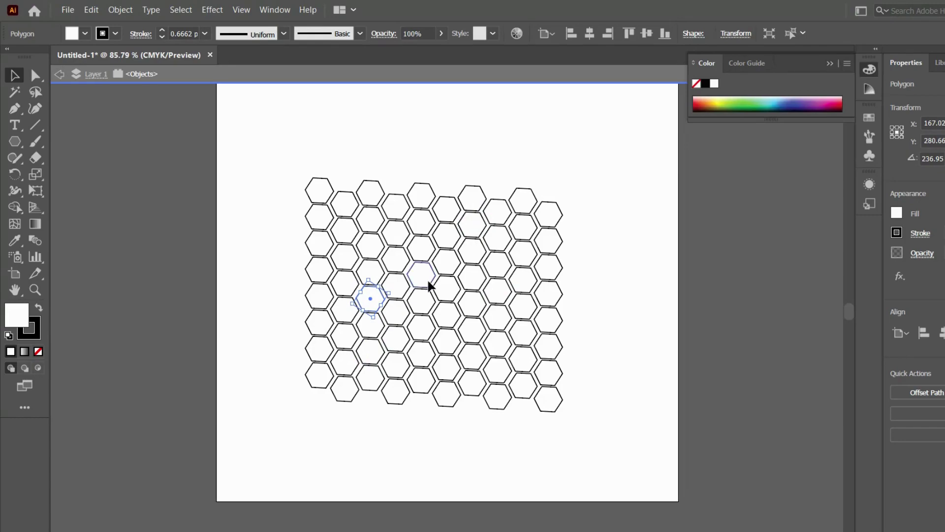
Shift-click fourteen more scattered hexagon cells to add them to the selection.
shift+click(430, 285)
shift+click(466, 324)
shift+click(489, 267)
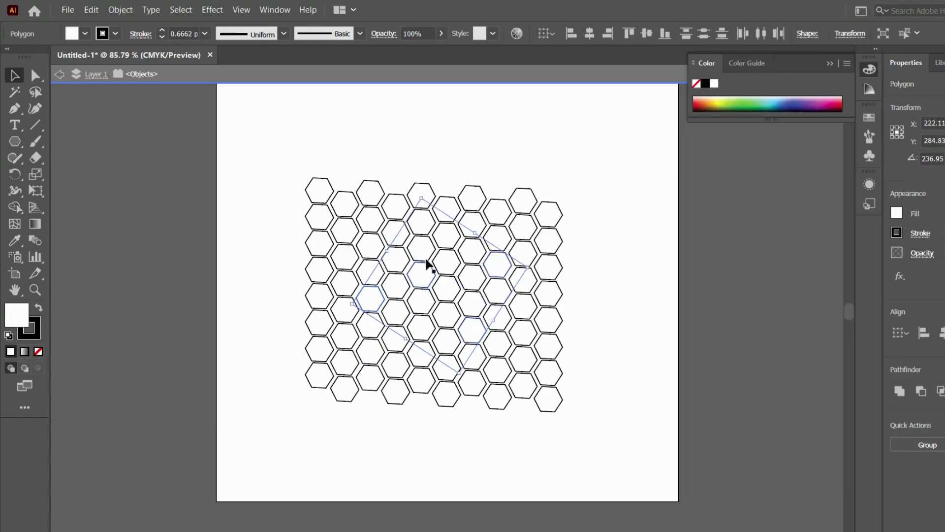
shift+click(416, 251)
shift+click(345, 240)
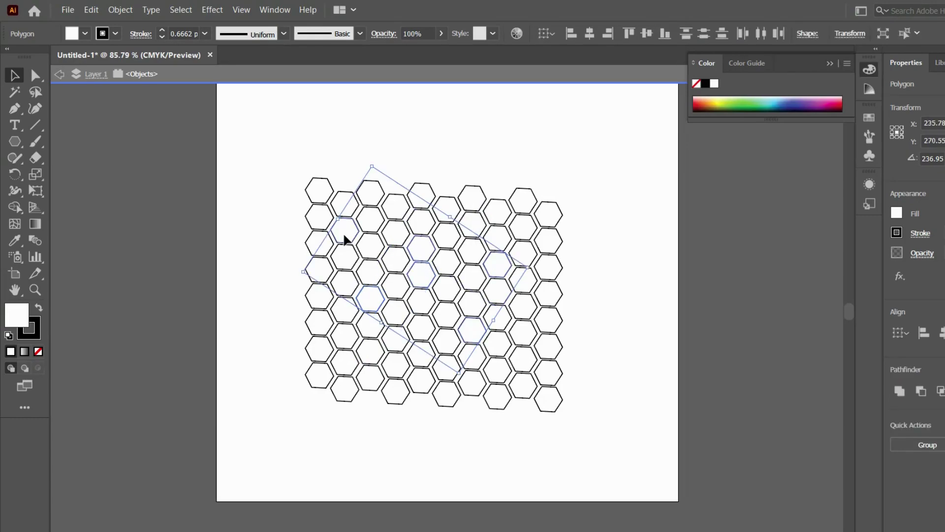
shift+click(375, 333)
shift+click(452, 296)
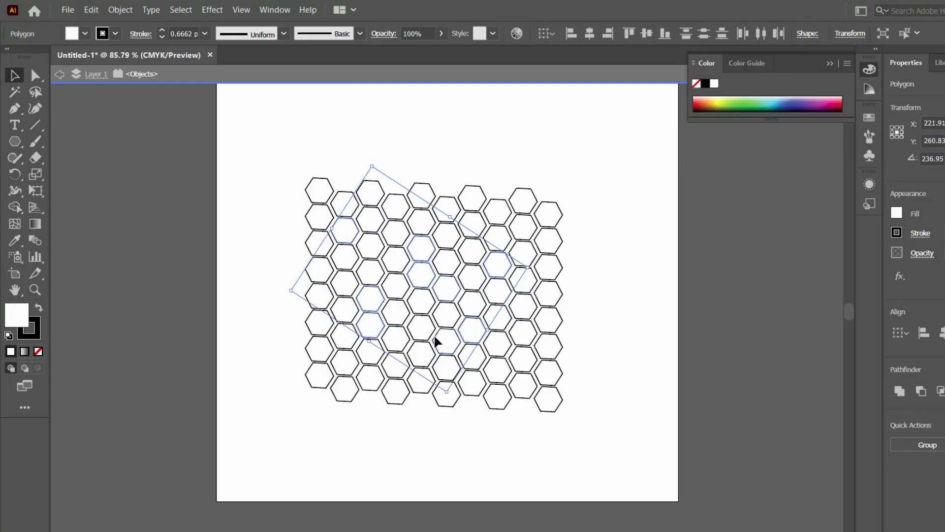
shift+click(393, 371)
shift+click(435, 377)
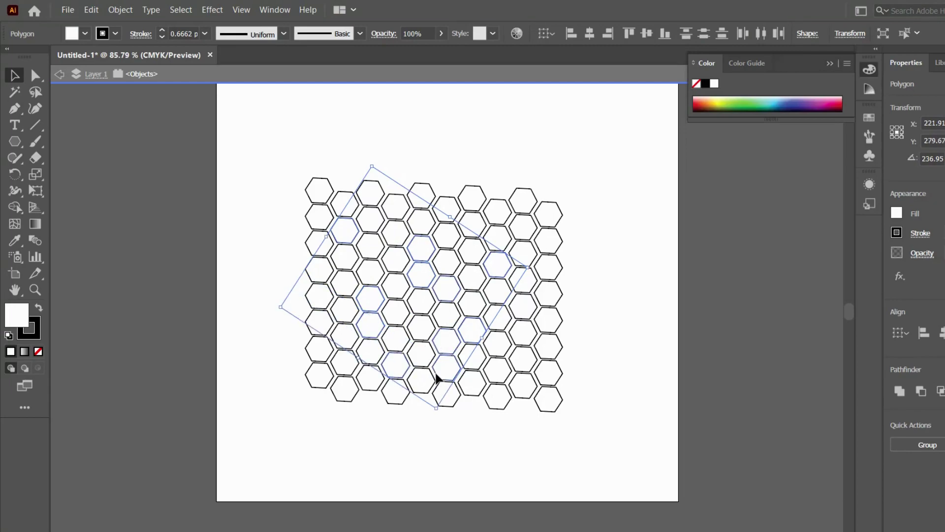
shift+click(496, 237)
shift+click(543, 211)
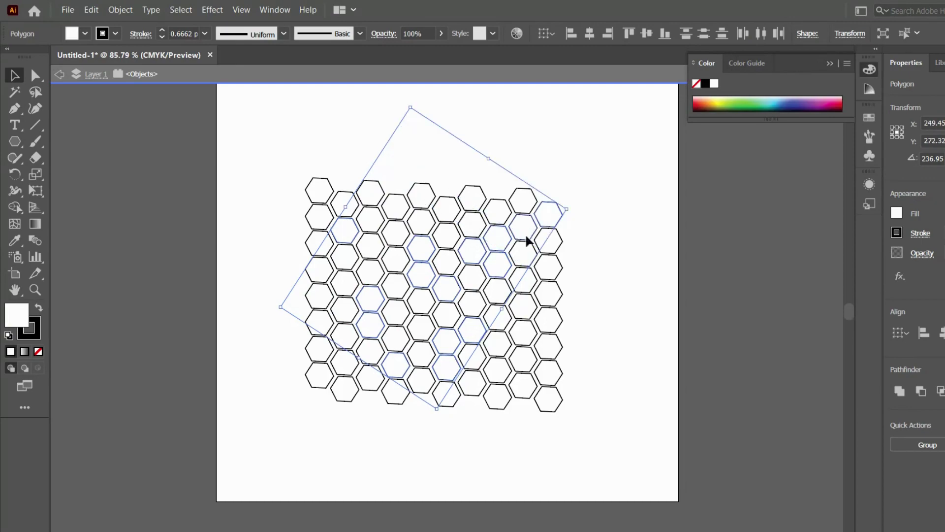
shift+click(545, 323)
shift+click(495, 309)
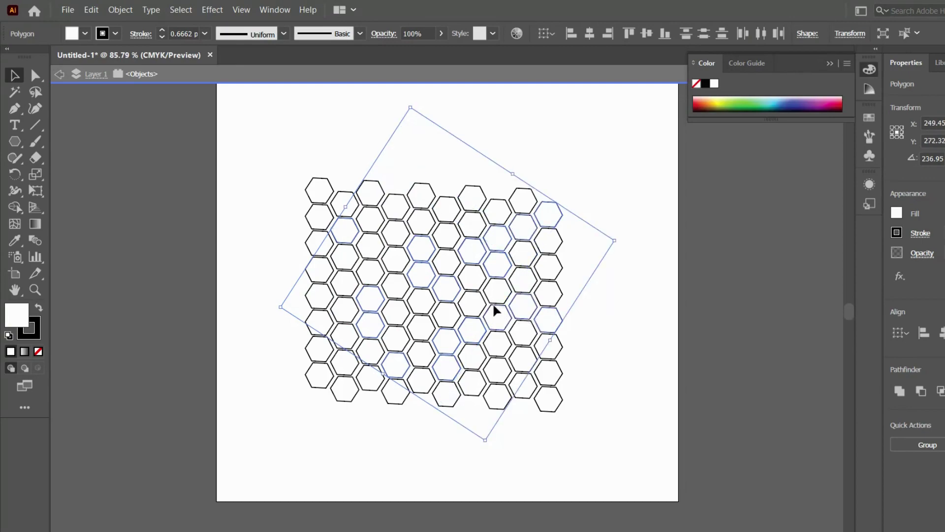
shift+click(457, 249)
Double-click into isolation, undo back to the whole grid, and drag it toward the artboard centre.
double_click(445, 231)
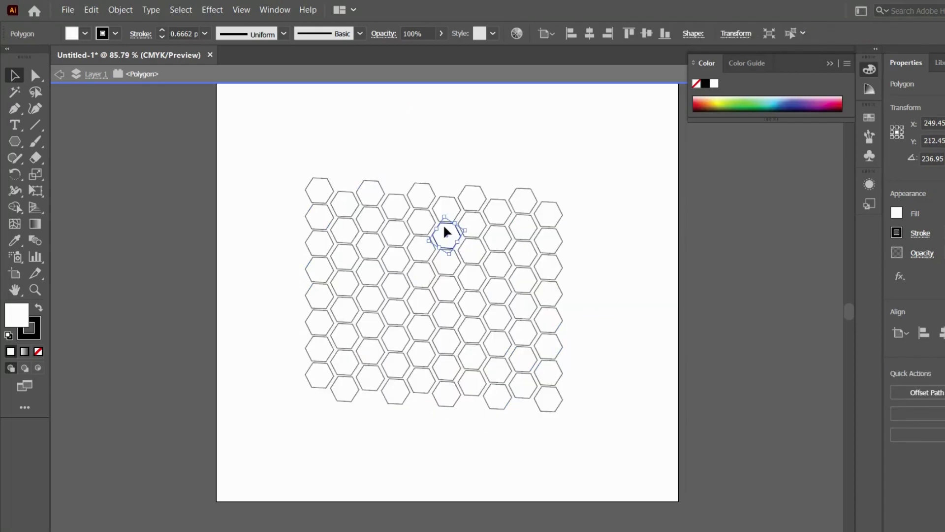
key(ctrl+z)
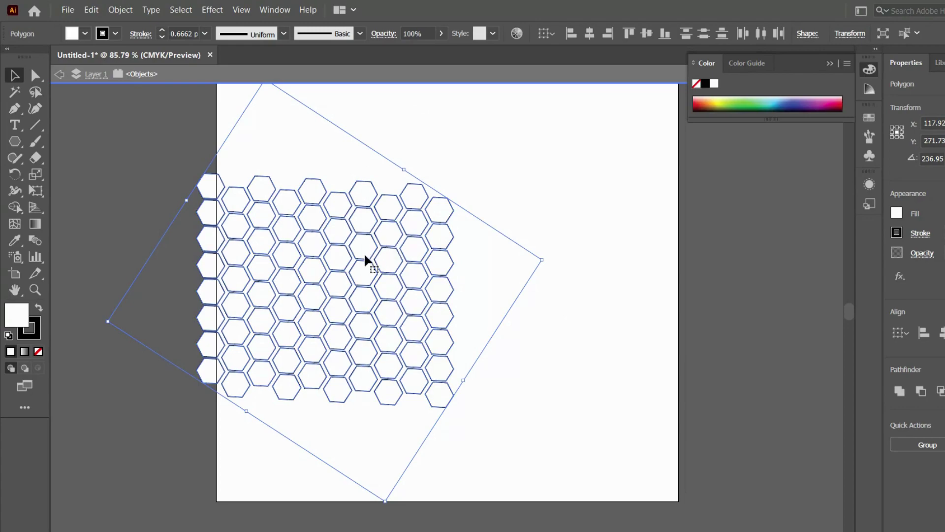
drag(364, 252, 470, 242)
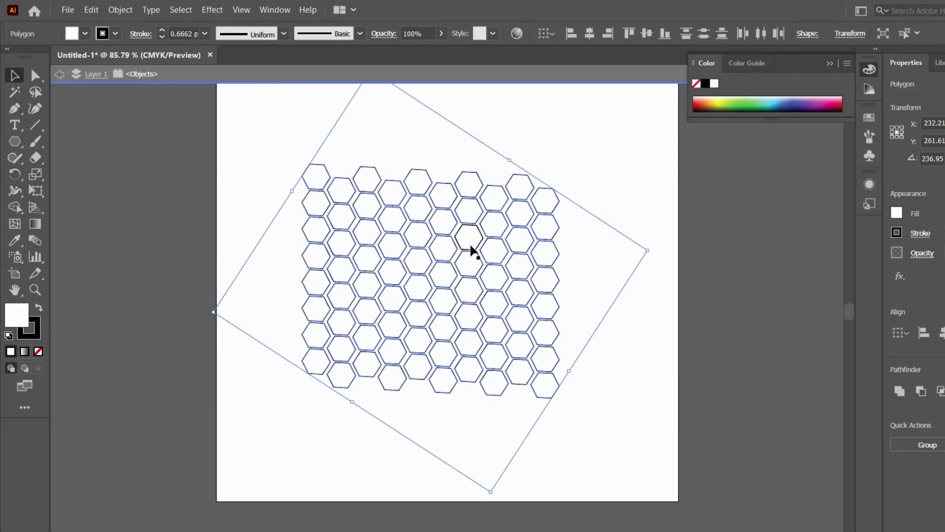
Shift-click seven scattered hexagons, undoing an accidental drag that moved them.
click(323, 441)
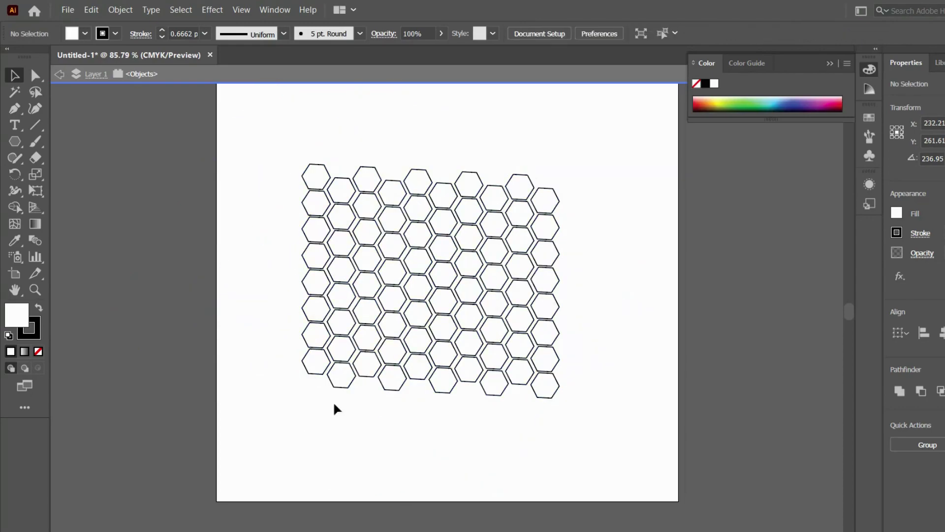
click(408, 209)
shift+click(450, 272)
shift+click(392, 320)
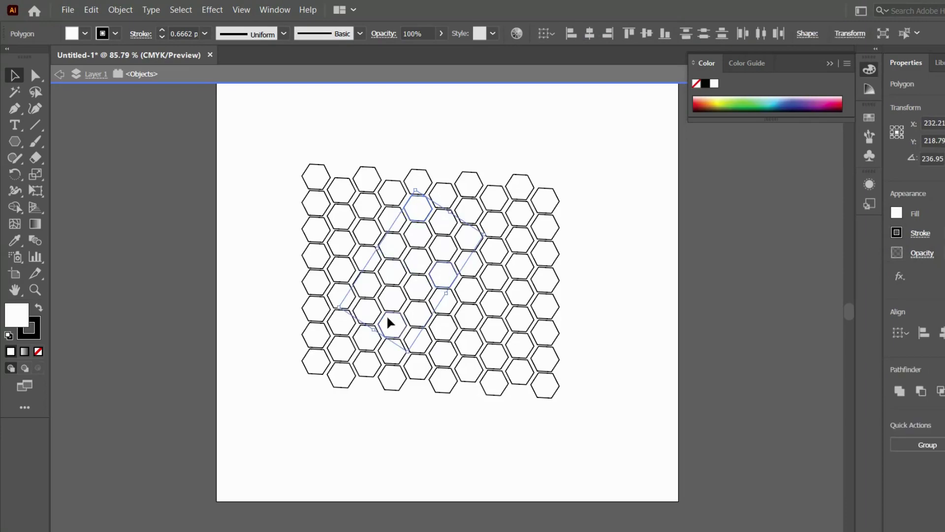
shift+click(474, 300)
shift+click(530, 295)
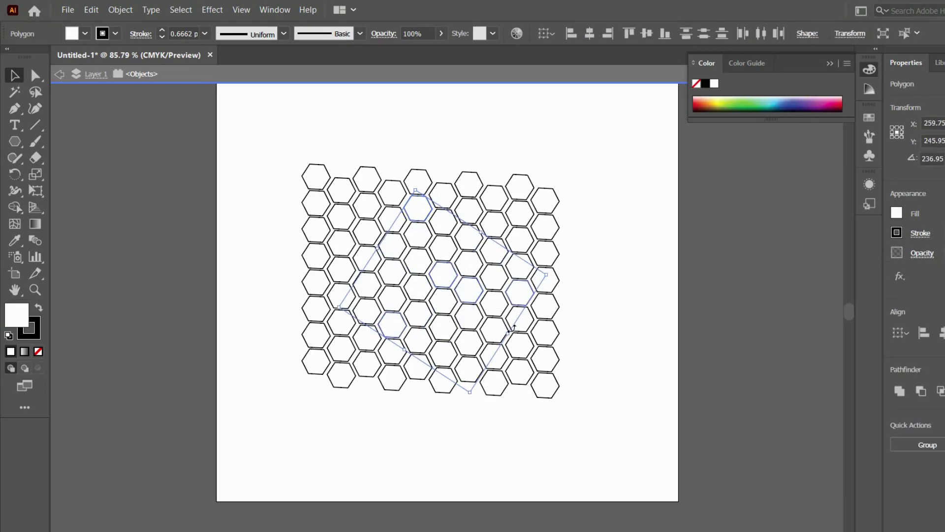
drag(514, 356, 447, 335)
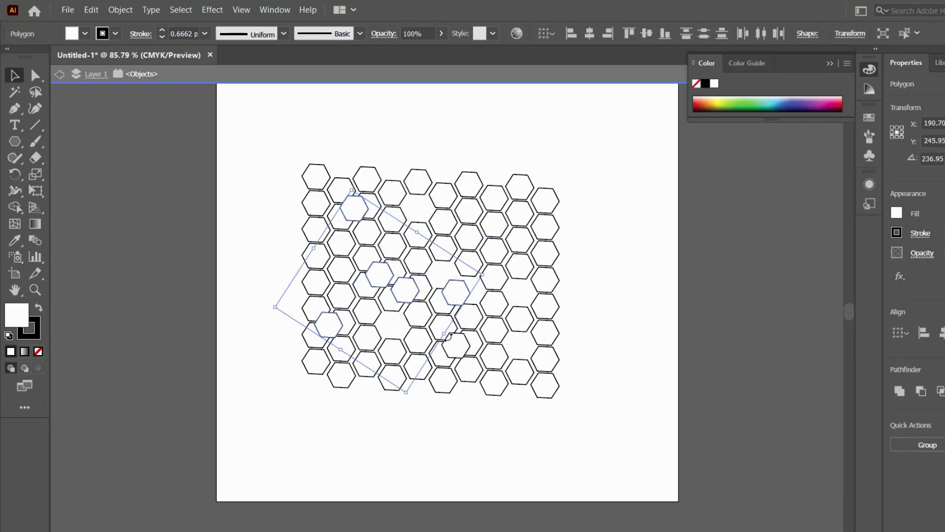
key(ctrl+z)
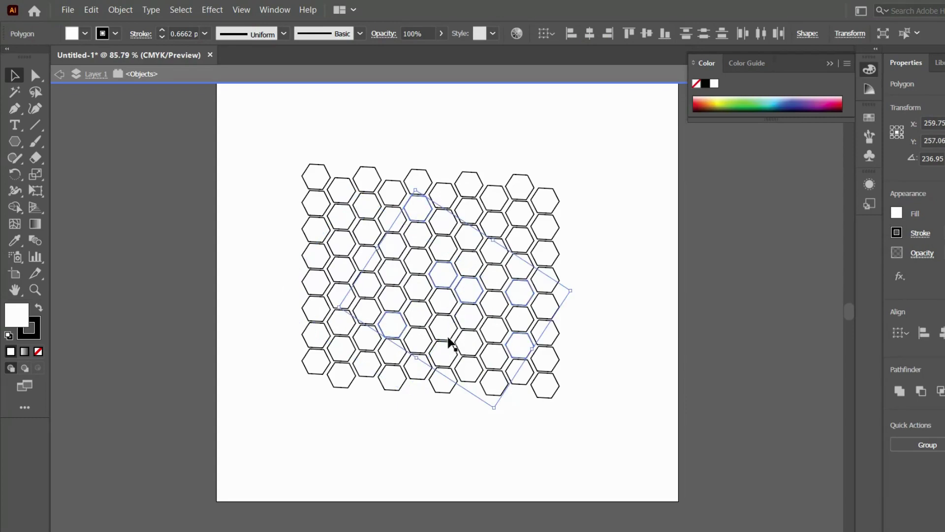
shift+click(459, 338)
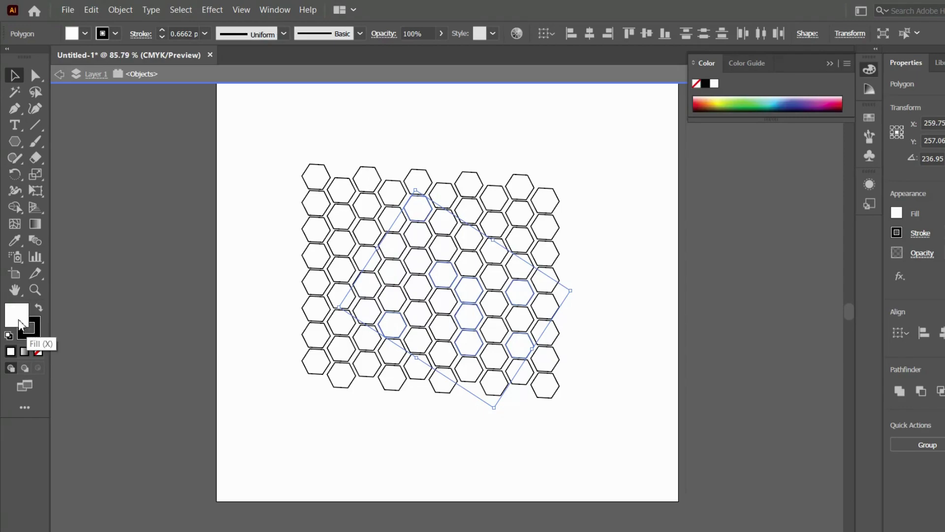
Make Fill active and pick bright yellow from the Color panel spectrum for the selected cells.
click(30, 329)
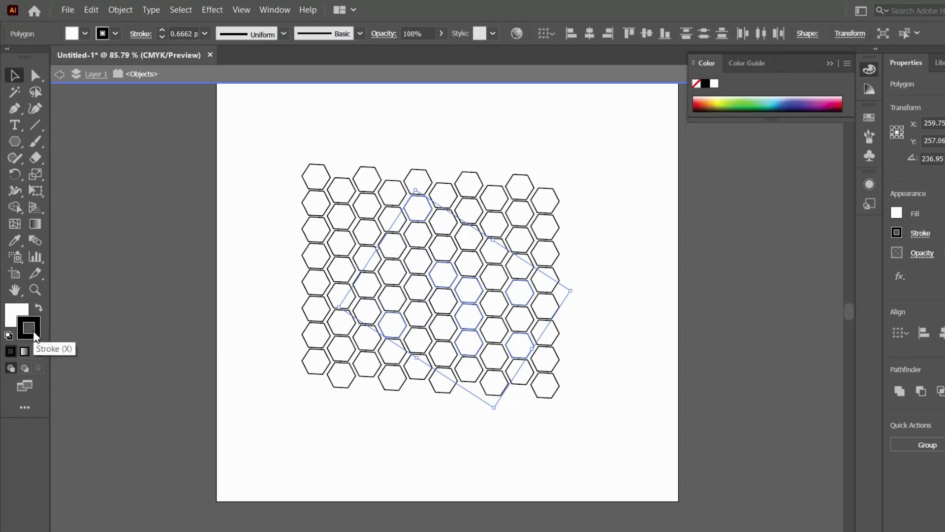
click(13, 317)
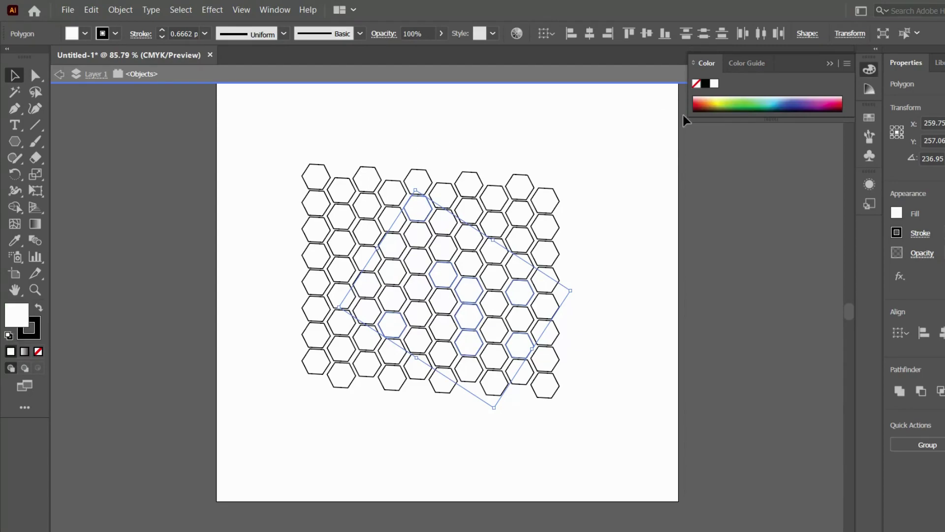
click(724, 101)
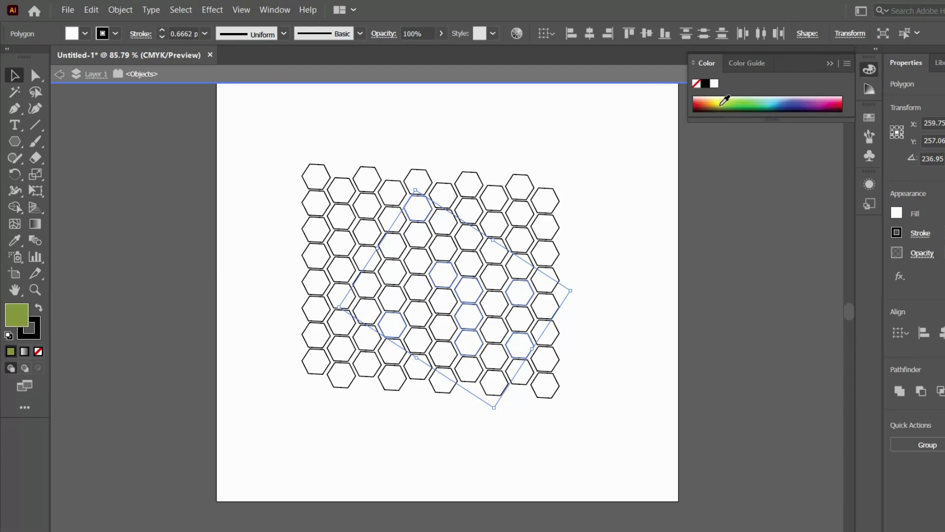
click(721, 99)
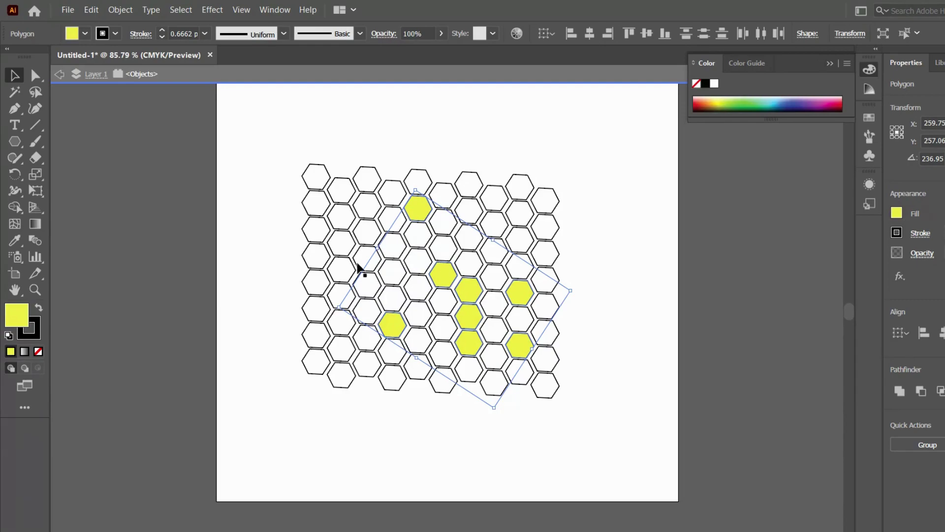
Fine-tune the yellow fill to F3EB42 in the Color Picker and confirm it.
double_click(22, 325)
drag(220, 195, 221, 215)
drag(267, 235, 268, 266)
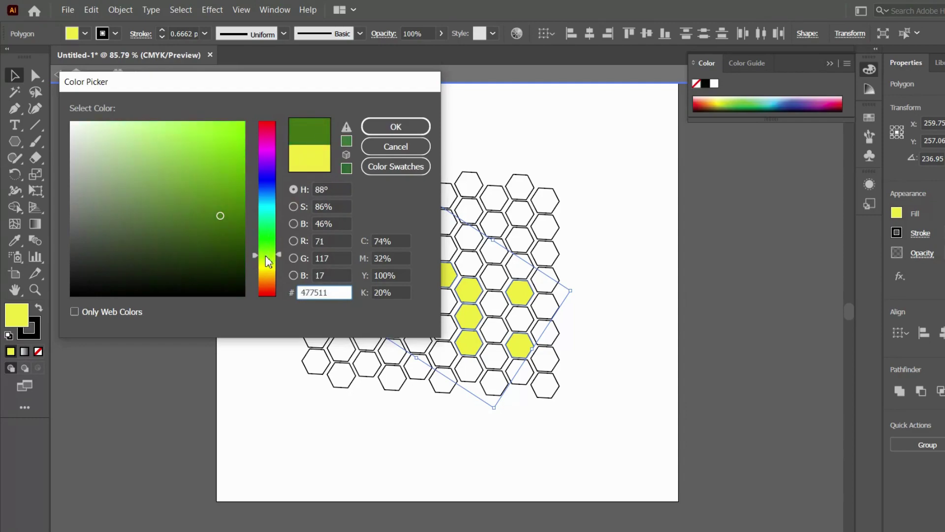
drag(220, 132, 215, 131)
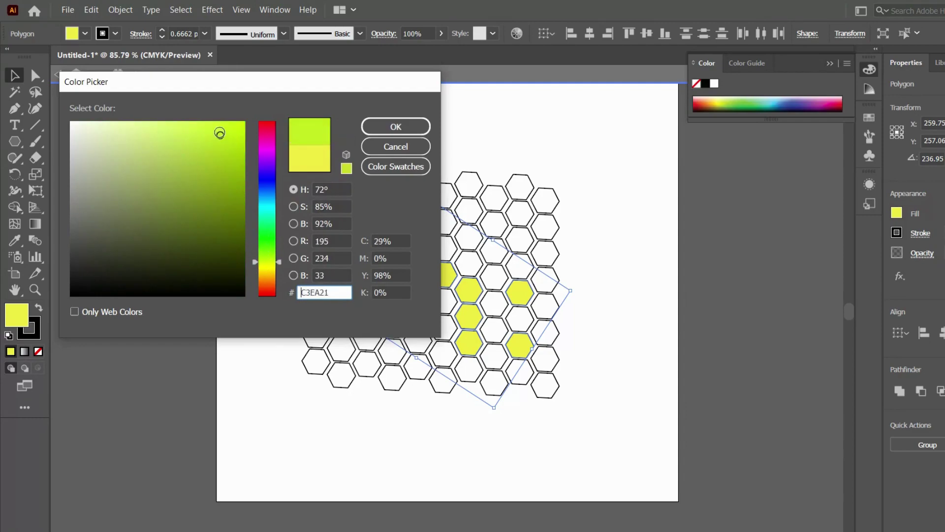
click(297, 160)
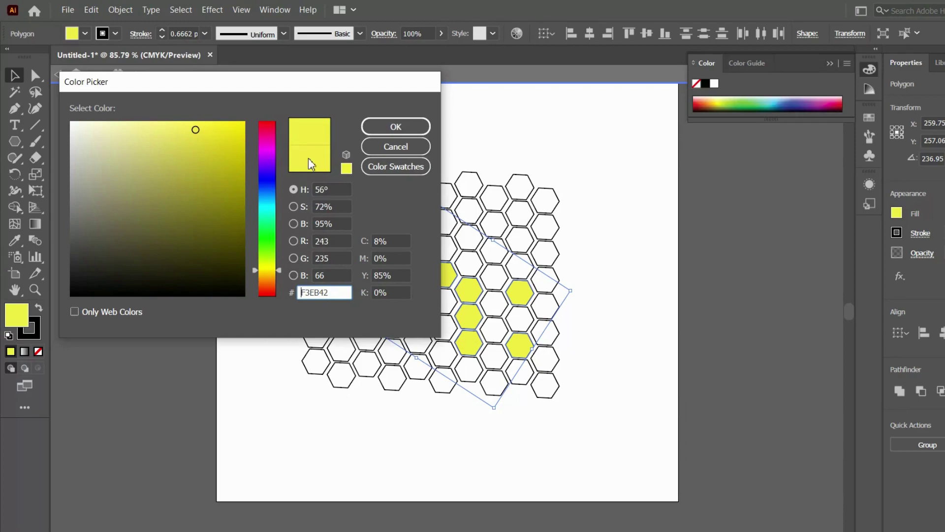
click(380, 127)
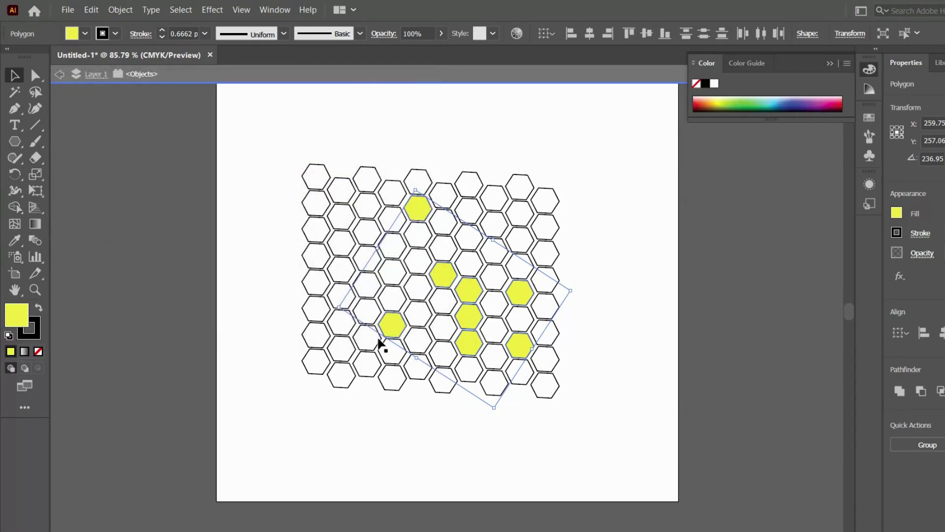
Set the yellow cells' stroke to dark maroon 700725 in the Color Picker, then deselect.
double_click(29, 329)
drag(88, 273, 234, 217)
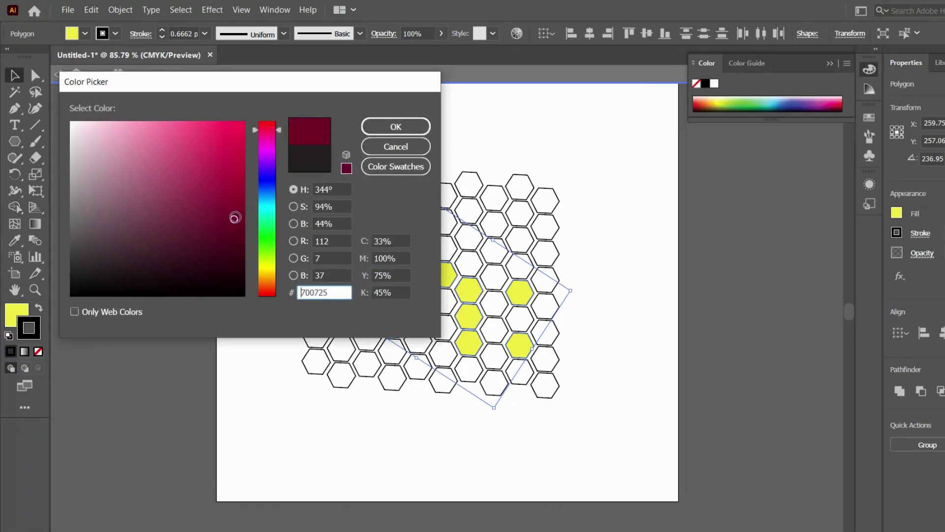
click(384, 126)
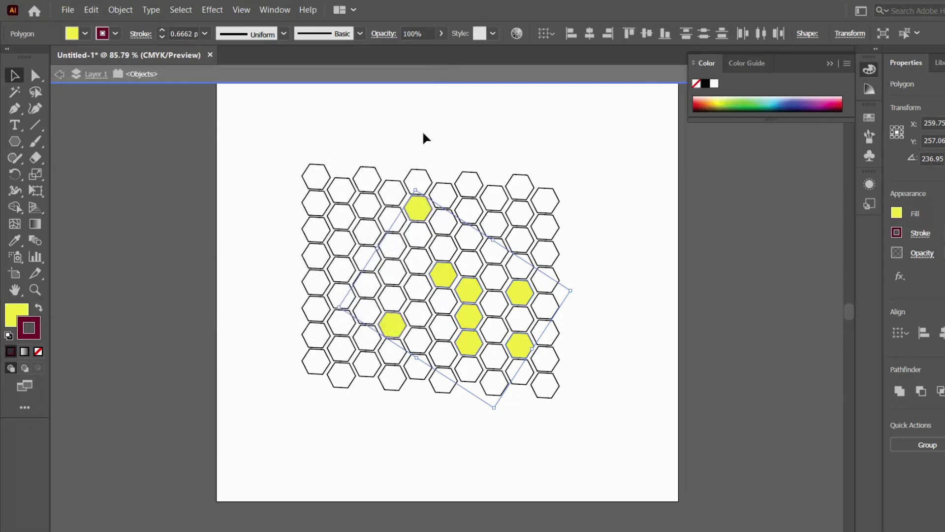
click(290, 214)
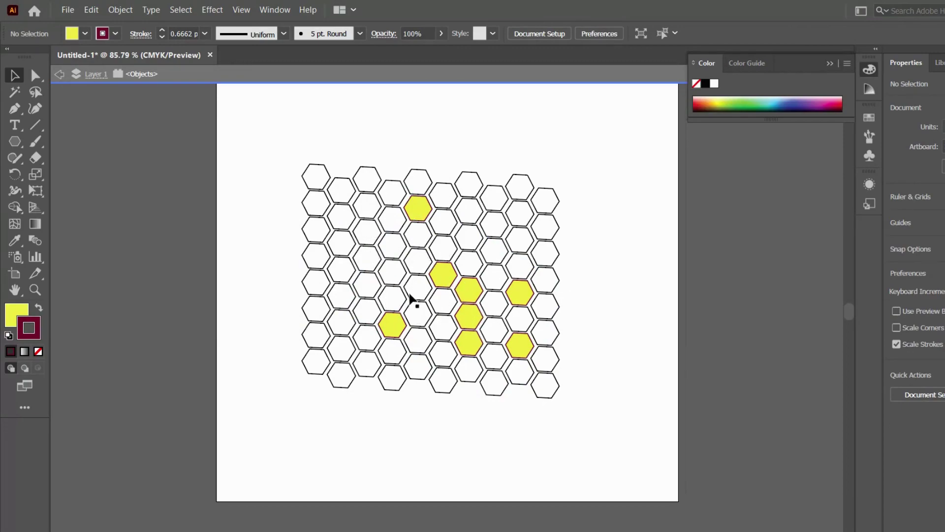
Select every hexagon in the honeycomb and drag a corner handle to enlarge the grid slightly.
drag(321, 155, 565, 440)
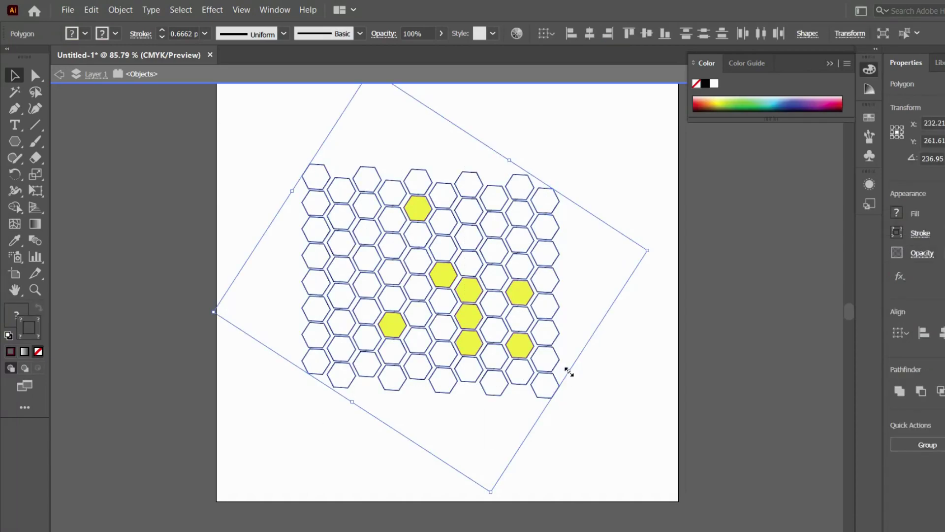
mouse_move(569, 372)
mouse_down()
mouse_move(452, 321)
mouse_move(559, 409)
mouse_up()
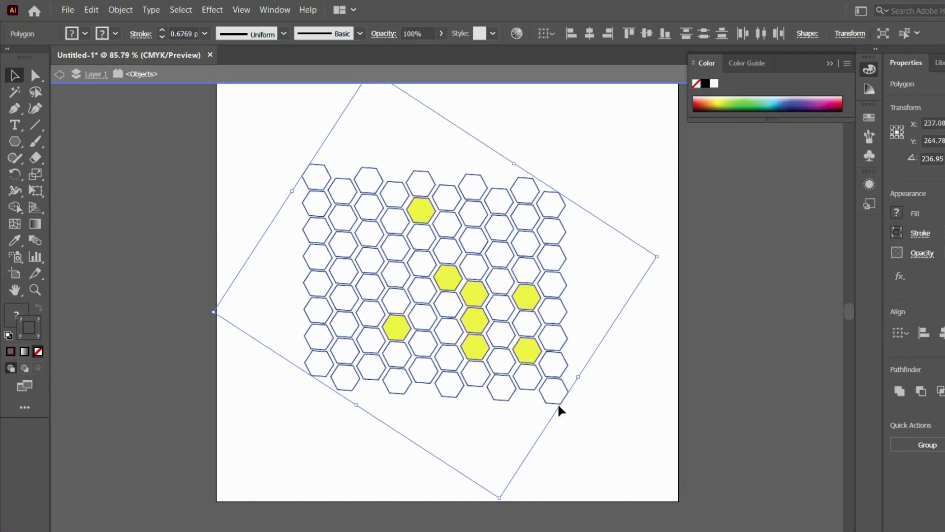